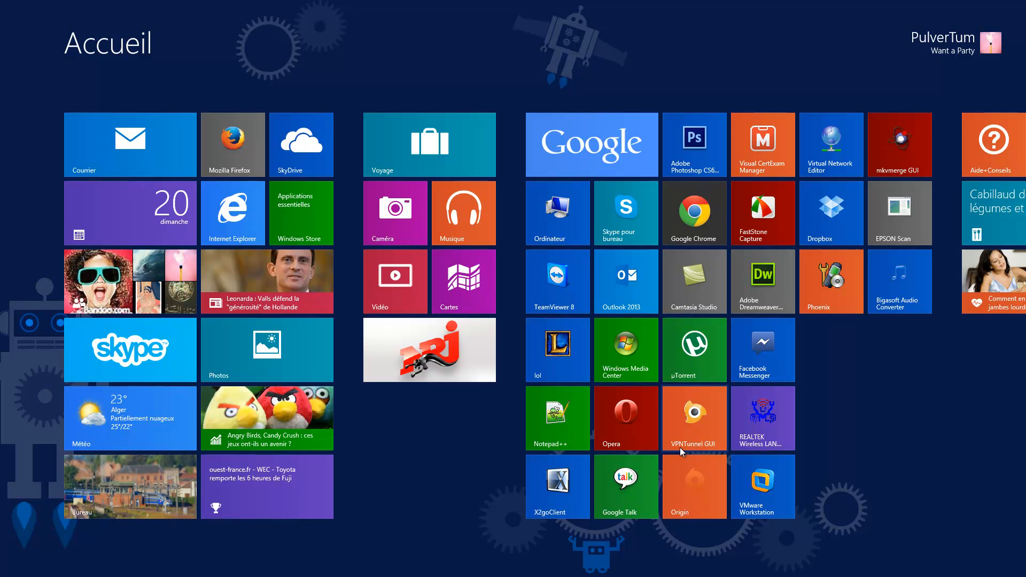
Step: From the Windows desktop's browser, search Google for "virtualisation wikepedia" and open the French Wikipedia article Virtualisation
left_click(111, 489)
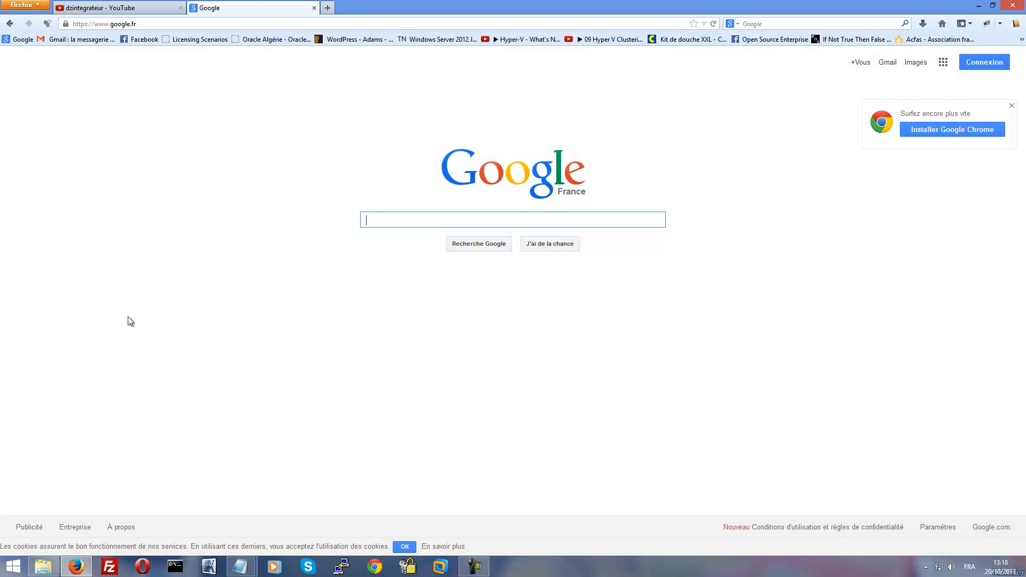
type("virtualisation wikepedia")
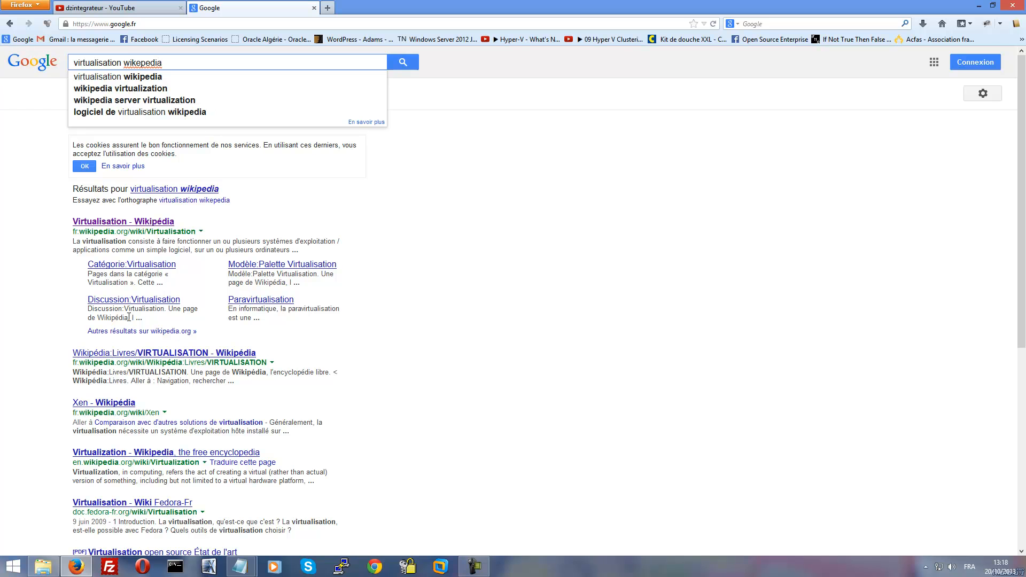
left_click(160, 223)
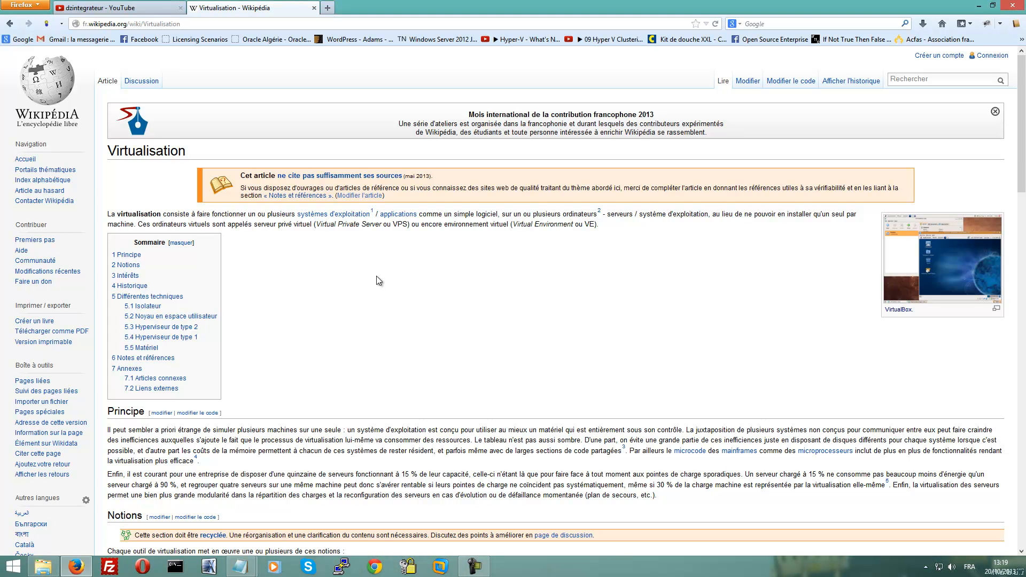
Step: Examine the Virtualisation article's sections on notions, benefits, history, type 1 and type 2 hypervisors, and related software
scroll(376, 274, "down", 2)
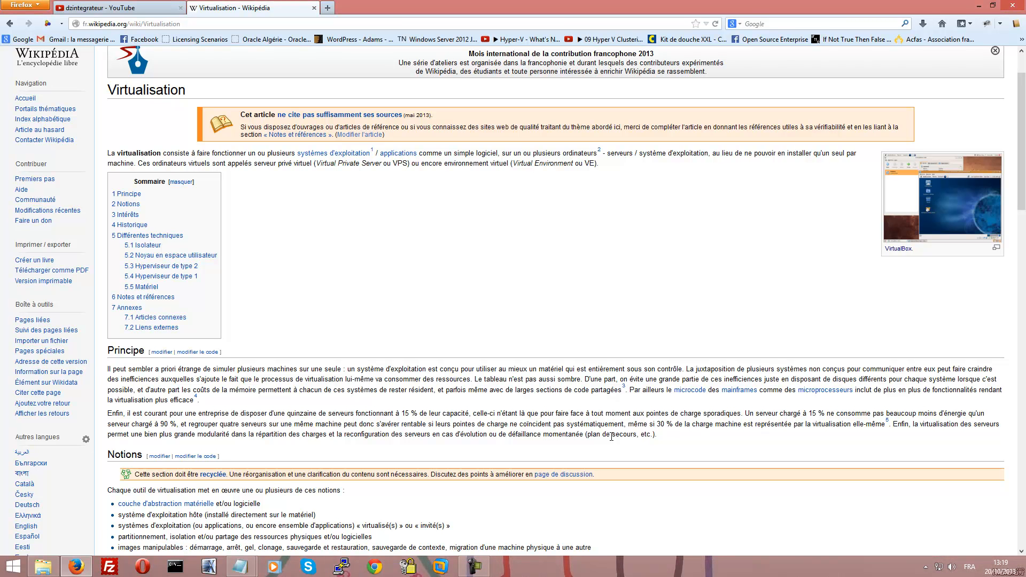
scroll(611, 437, "down", 2)
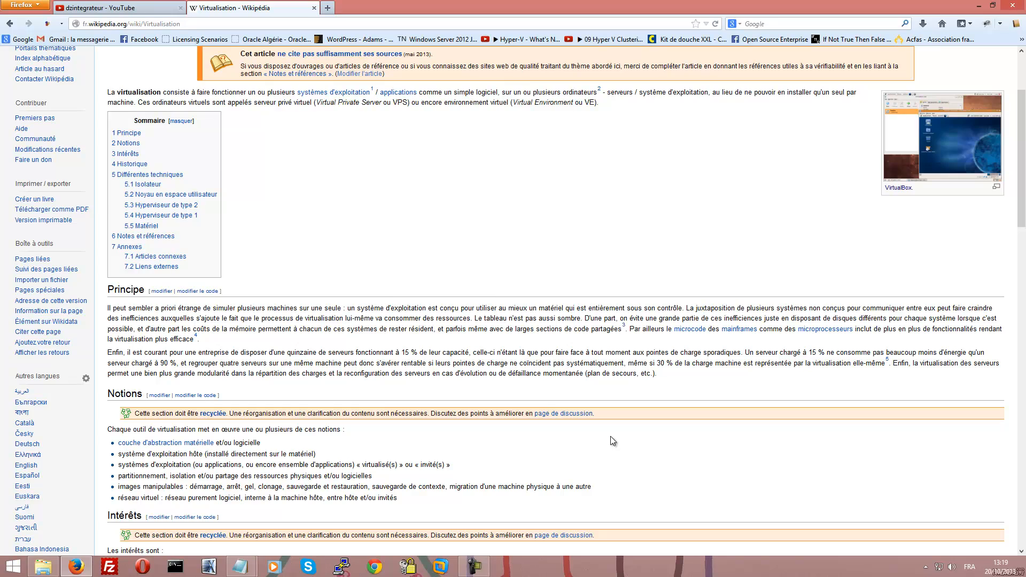
scroll(610, 436, "down", 8)
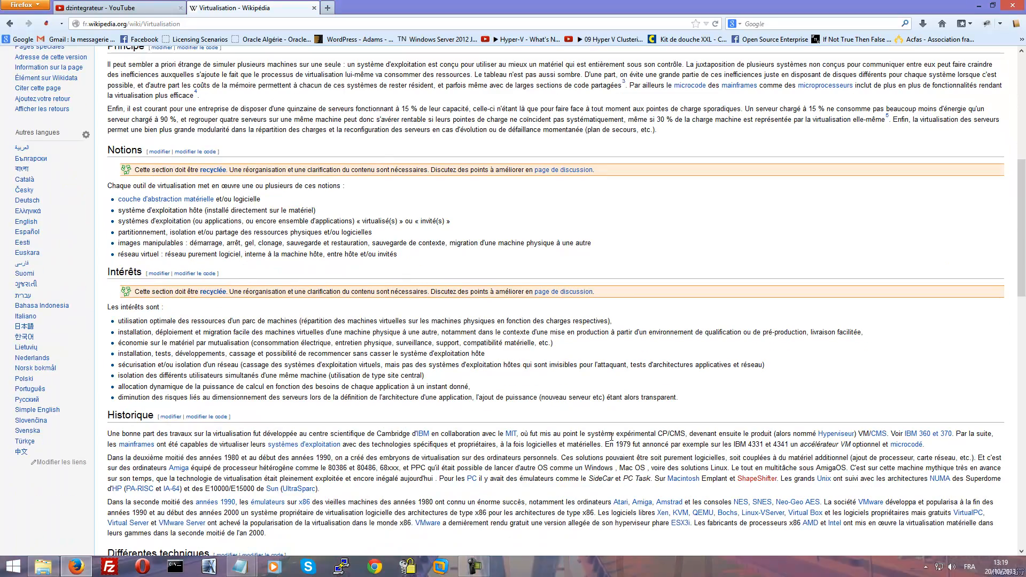
scroll(611, 437, "down", 17)
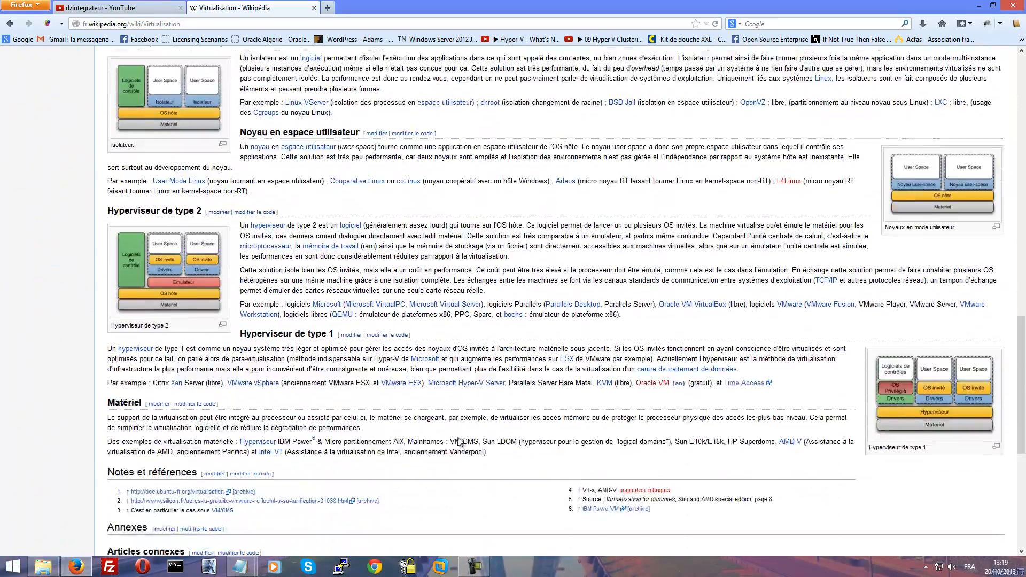
scroll(459, 443, "down", 4)
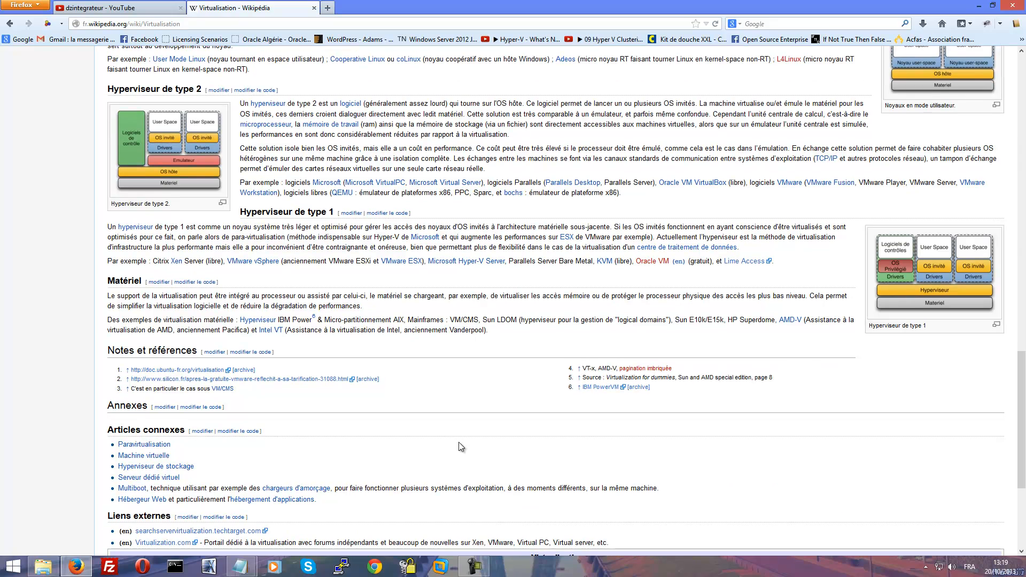
scroll(459, 443, "up", 14)
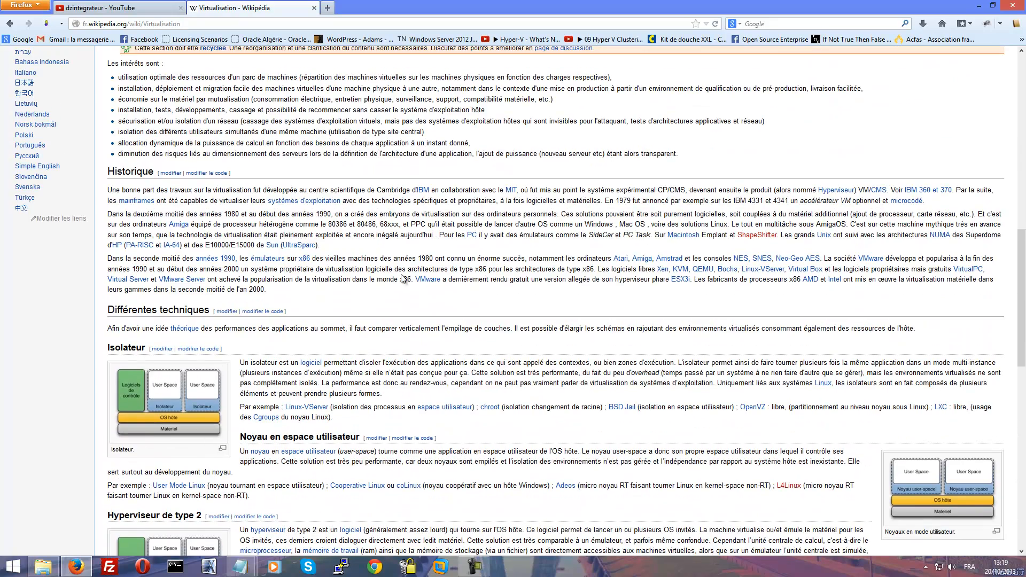
scroll(315, 117, "down", 4)
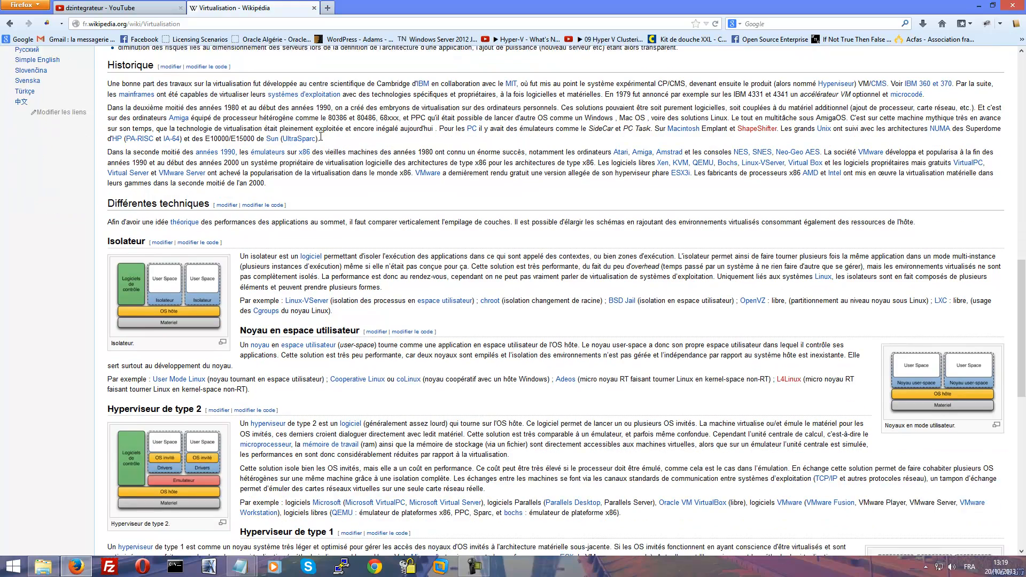
scroll(321, 137, "down", 1)
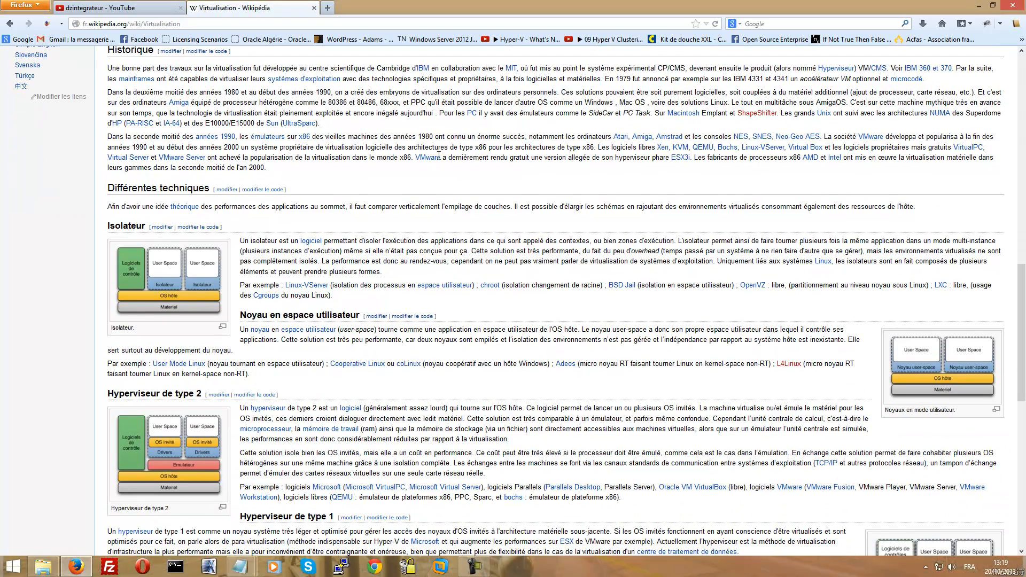
scroll(465, 239, "down", 10)
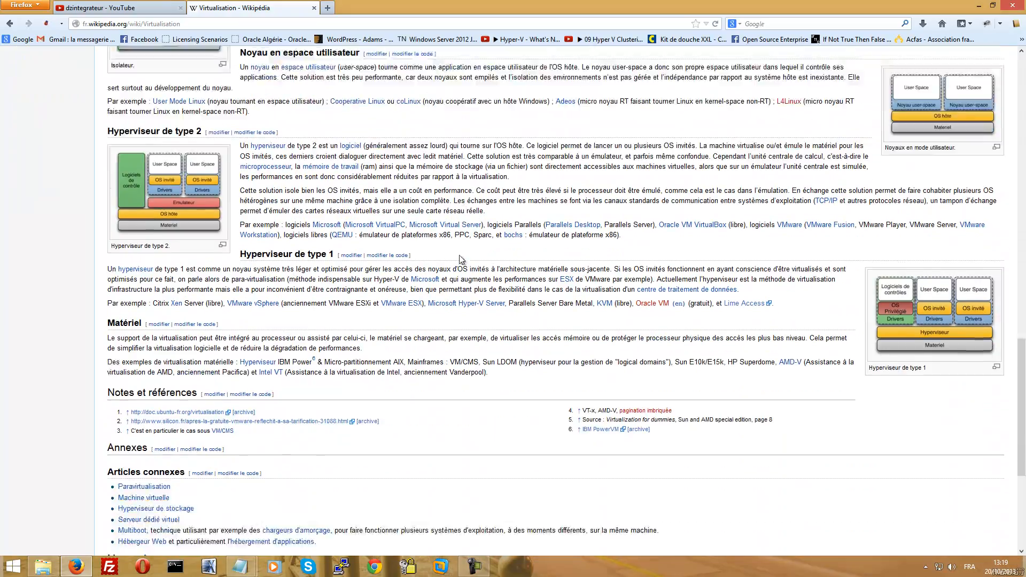
scroll(362, 321, "down", 4)
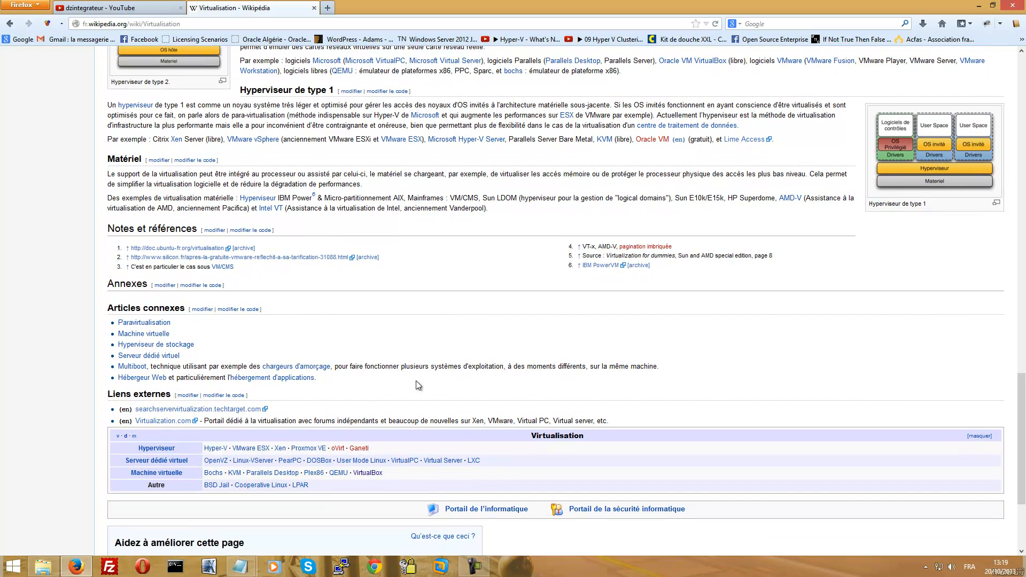
Step: Open the VirtualBox article from the Virtualisation table, follow its official site link, and go to the VirtualBox downloads page
left_click(378, 477)
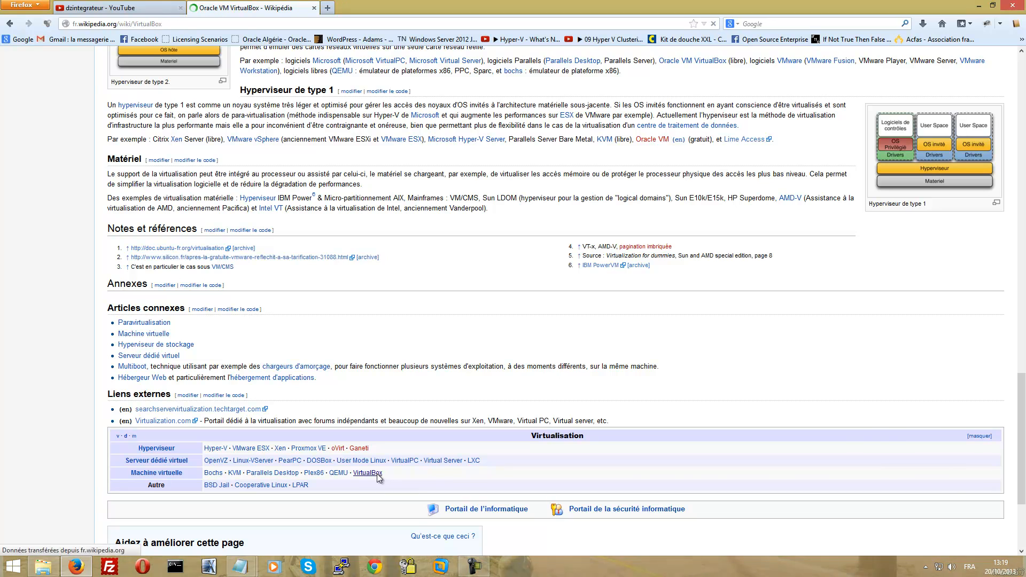
scroll(361, 466, "down", 10)
scroll(361, 466, "down", 10)
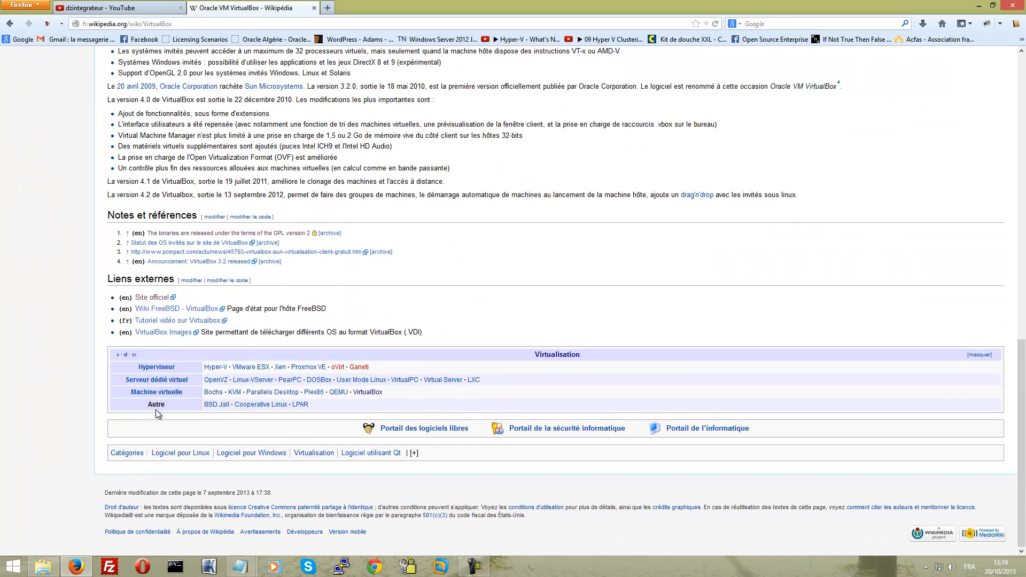
left_click(139, 298)
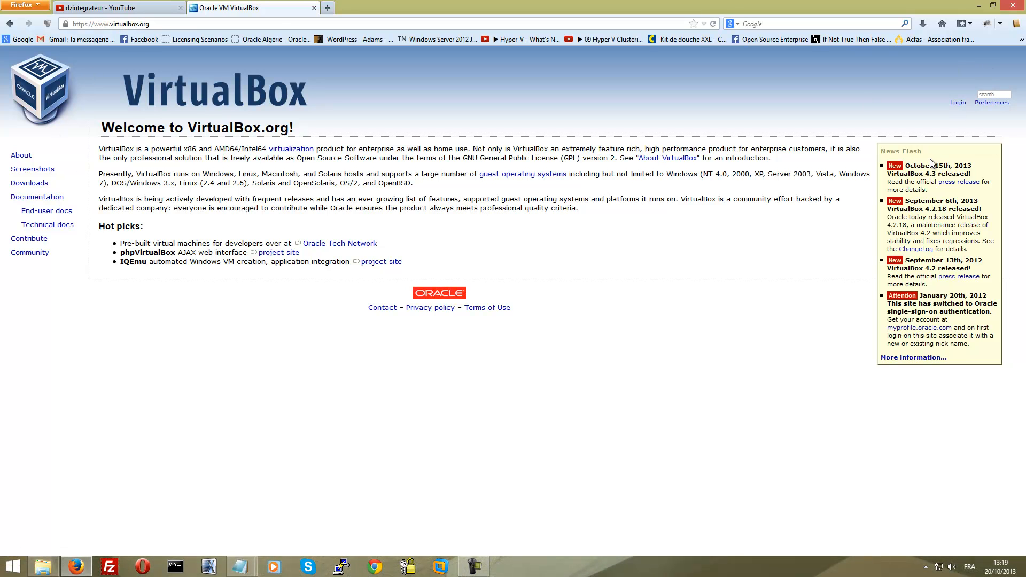
left_click(24, 185)
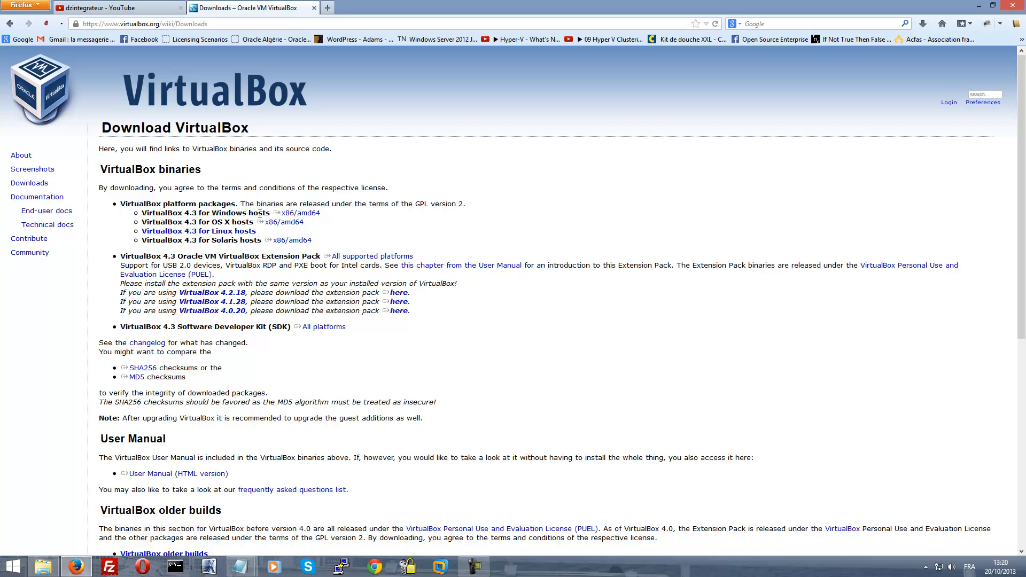
Step: Download the VirtualBox 4.3 installer for Windows hosts, saving the file VirtualBox-4.3.0-89960-Win.exe
left_click(296, 222)
left_click(299, 213)
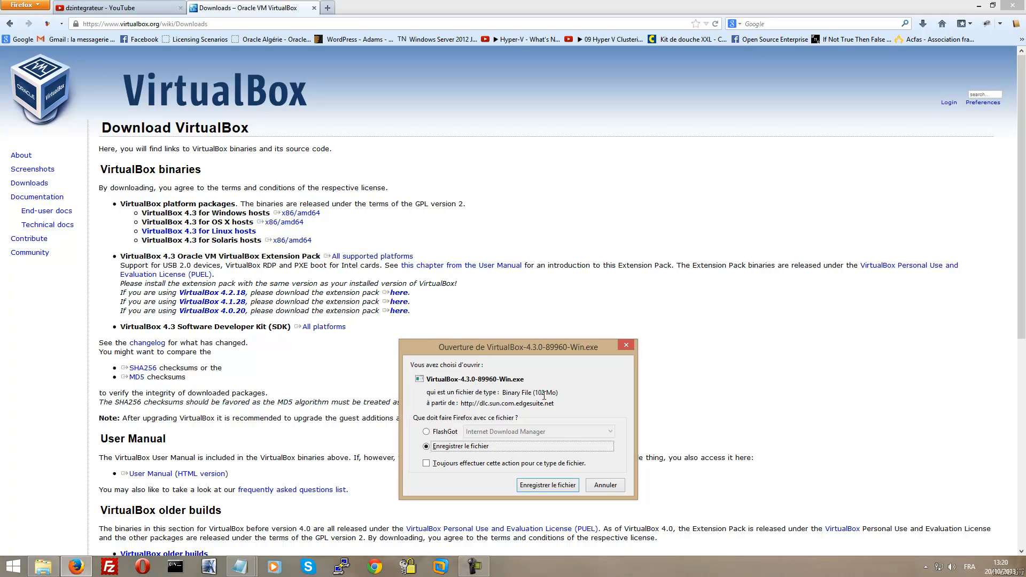
left_click(571, 483)
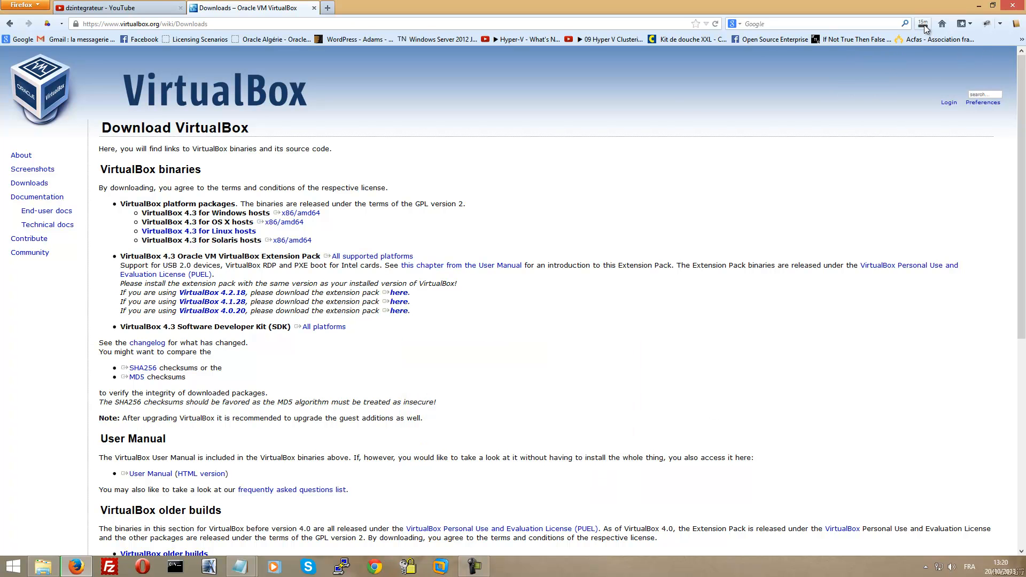
left_click(767, 293)
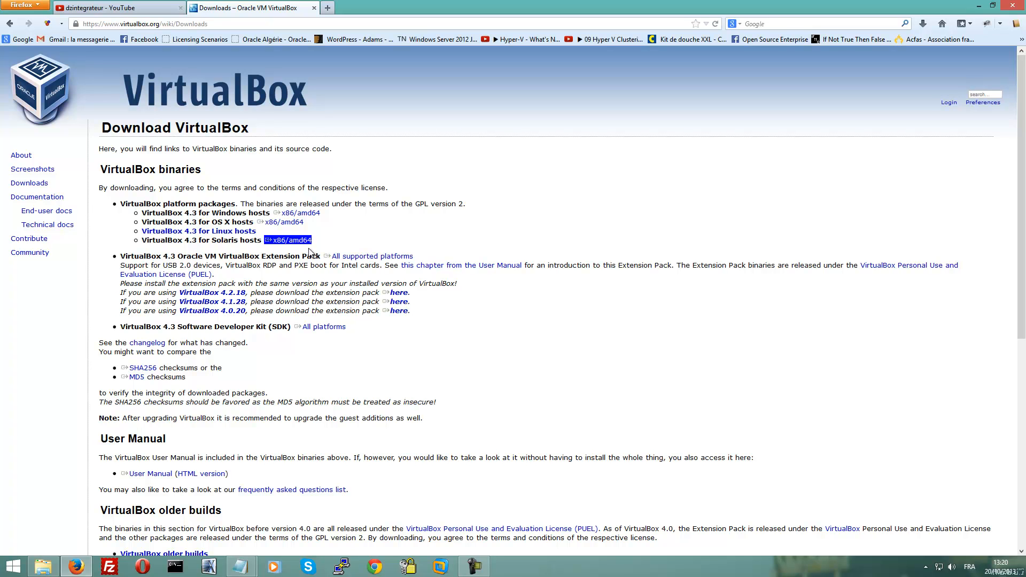
left_click(347, 260)
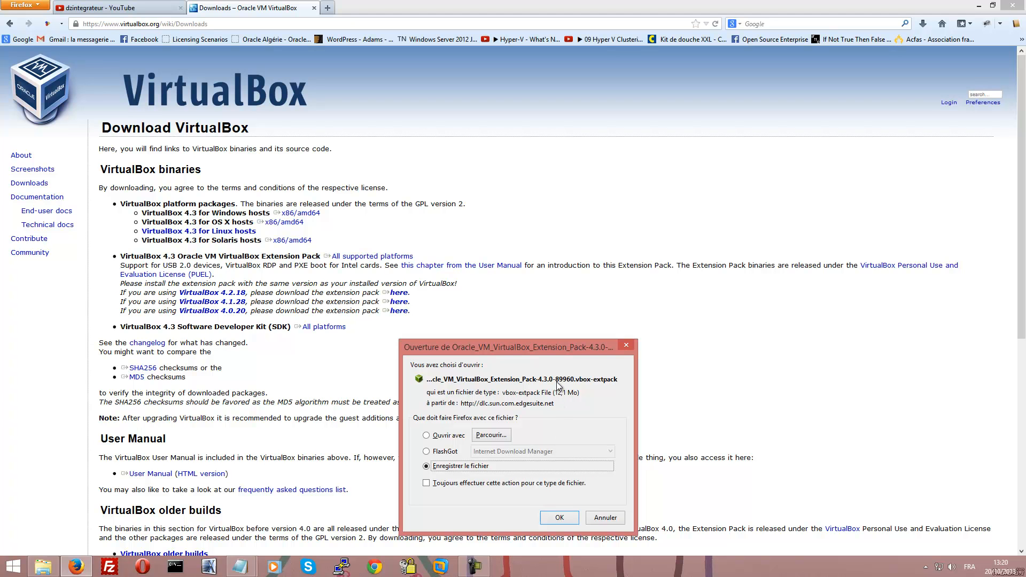
left_click(603, 518)
left_click_drag(246, 293, 181, 295)
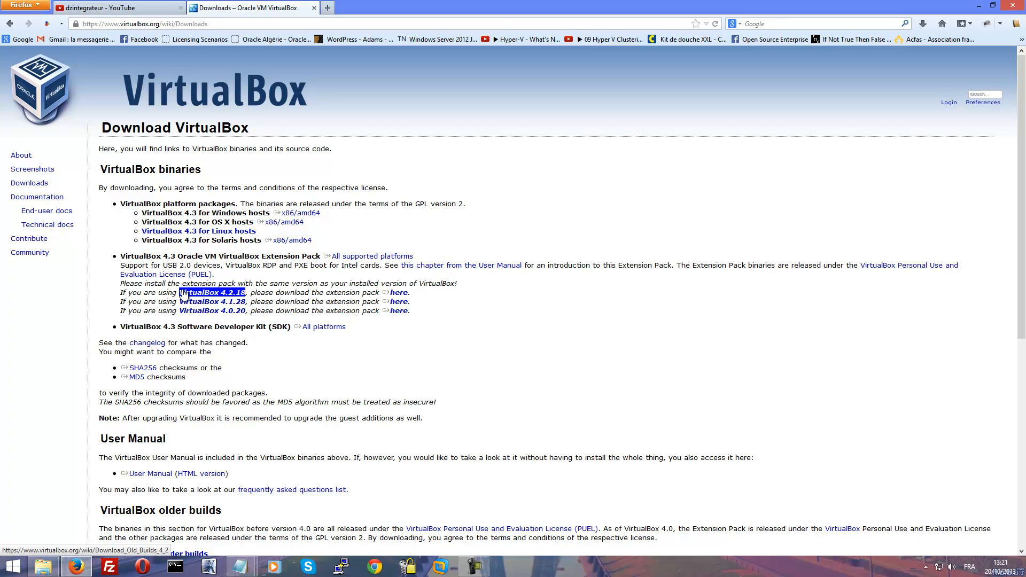
left_click(384, 287)
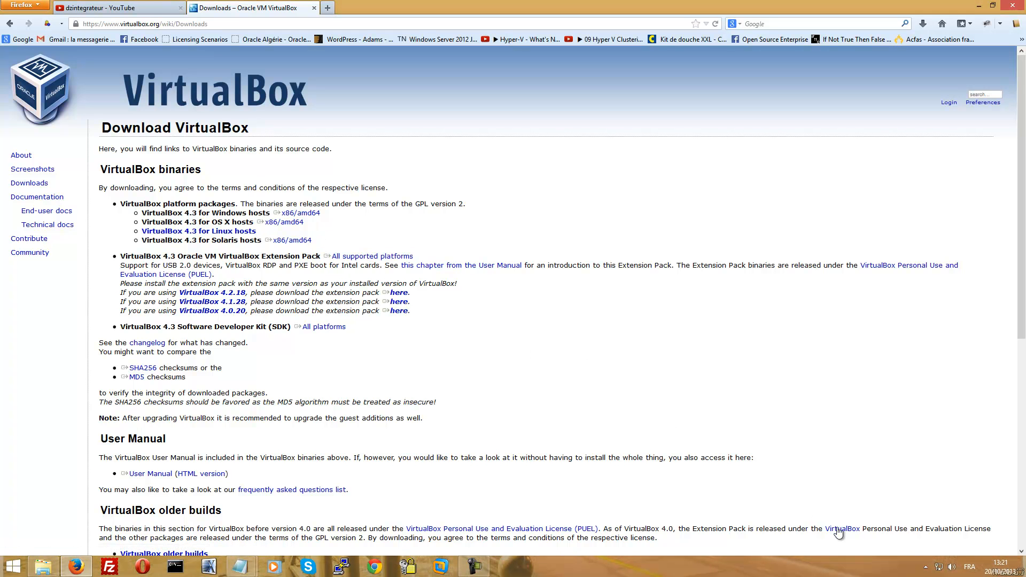
Step: Show the desktop, open the virtualbox folder, and run the VirtualBox-4.3.0-89960-Win.exe installer
left_click(1020, 570)
double_click(76, 511)
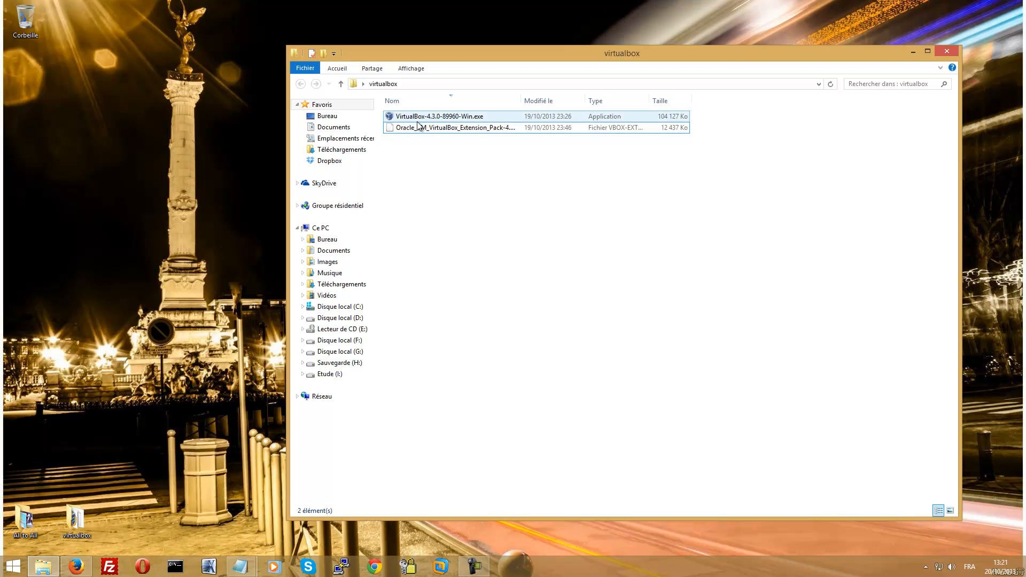
double_click(428, 117)
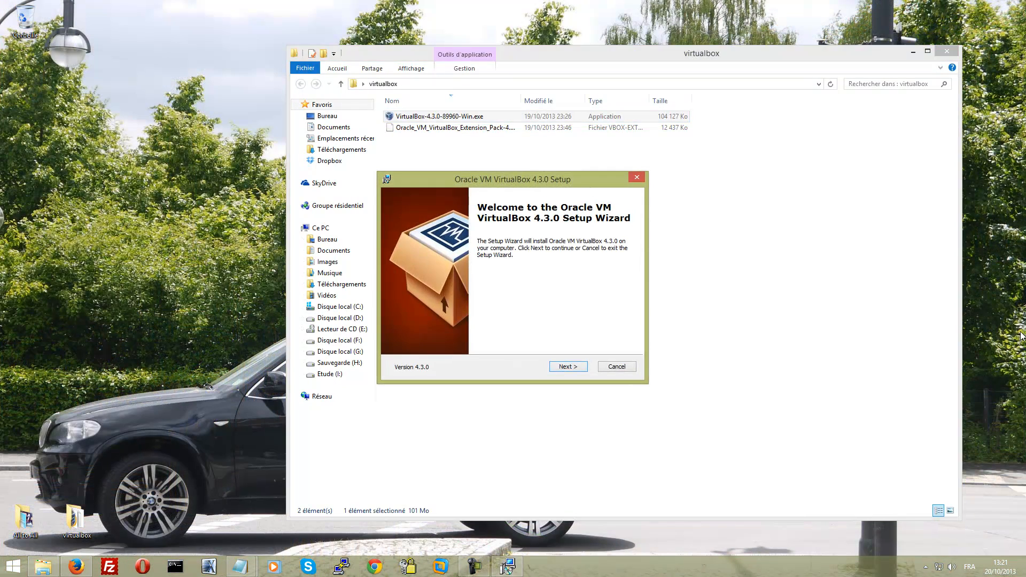
Step: Install VirtualBox 4.3.0 with the default features, desktop and Quick Launch shortcuts, accept the network interface reset, and start the program after installation
left_click(584, 372)
left_click(582, 367)
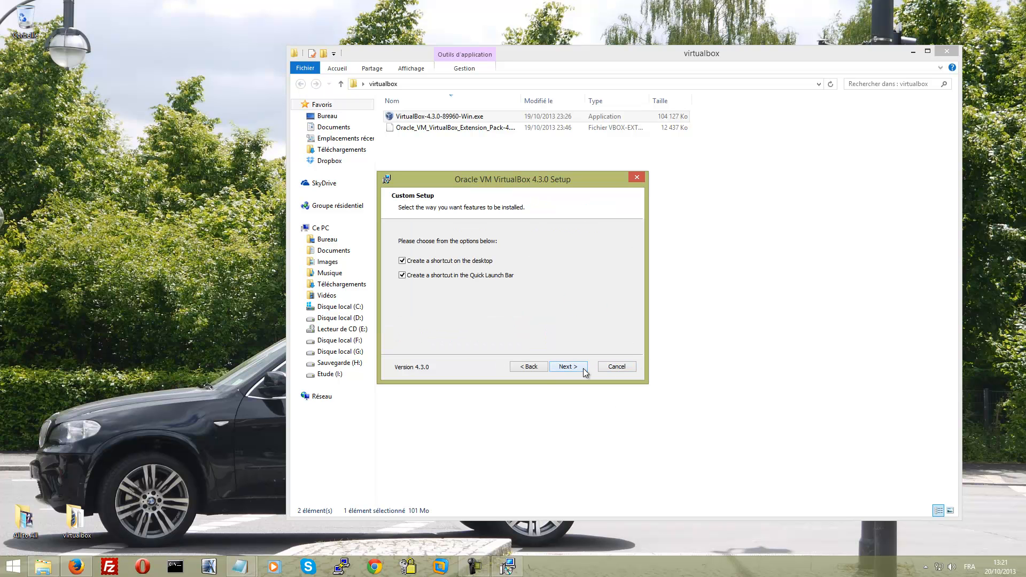
left_click(582, 368)
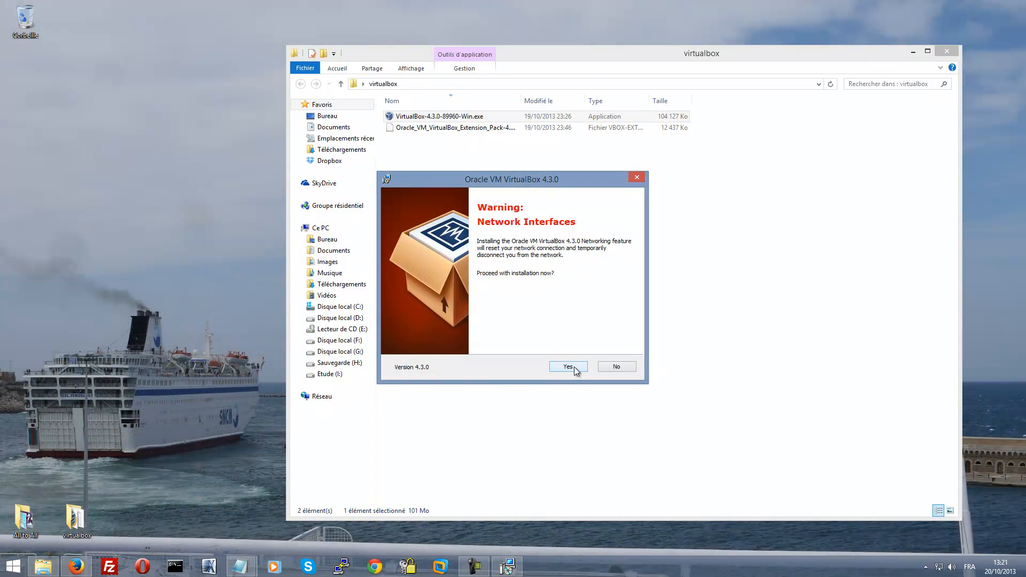
left_click(572, 368)
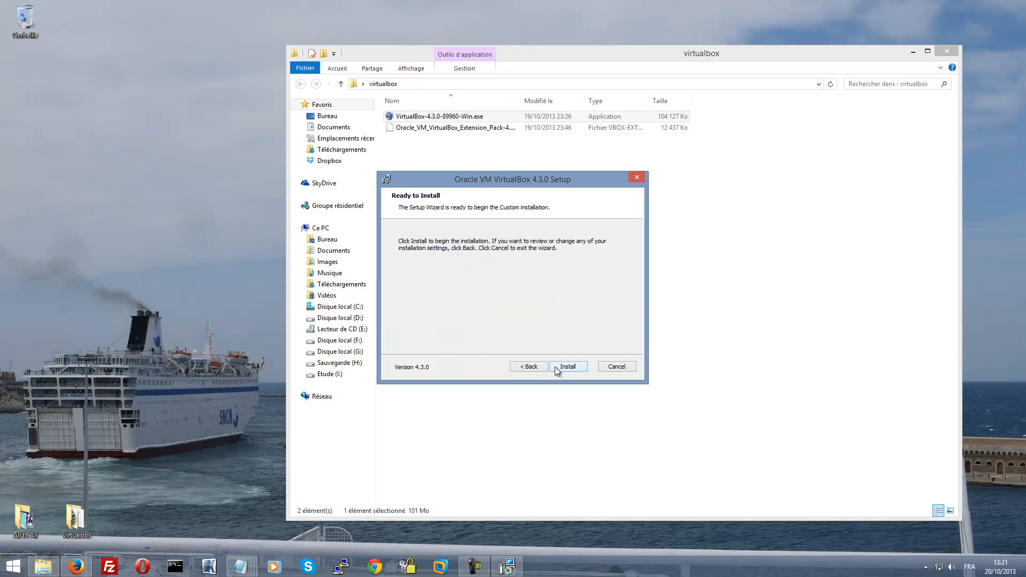
left_click(555, 366)
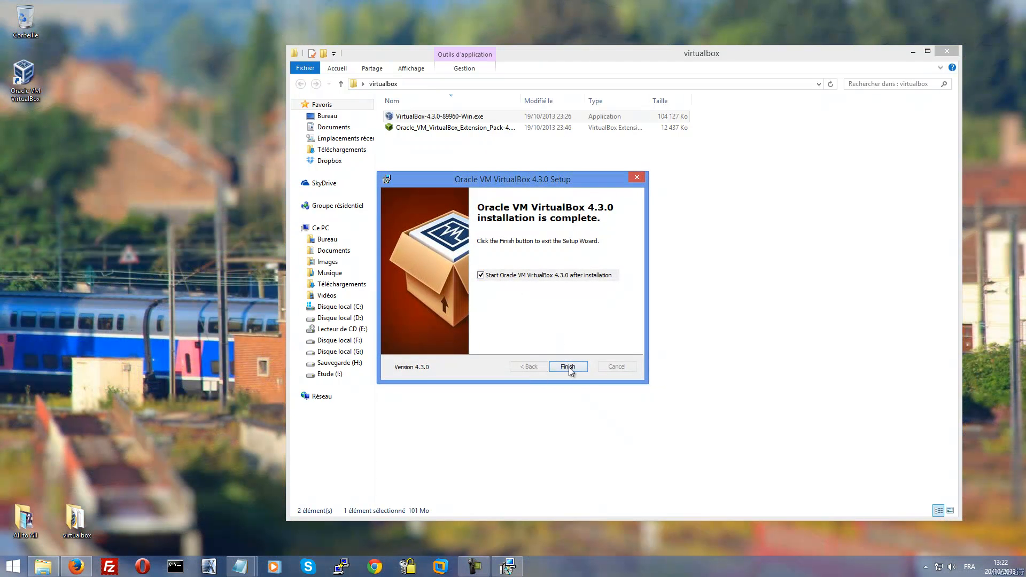
left_click(569, 366)
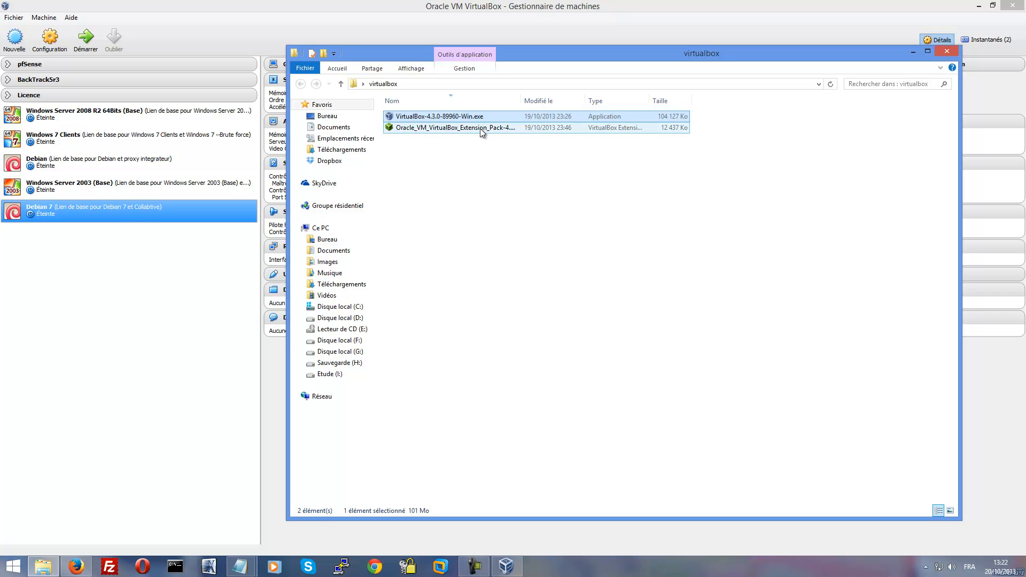
Step: Reinstall the Oracle VM VirtualBox Extension Pack 4.3.0 from the virtualbox folder, accepting its licence agreement
double_click(482, 128)
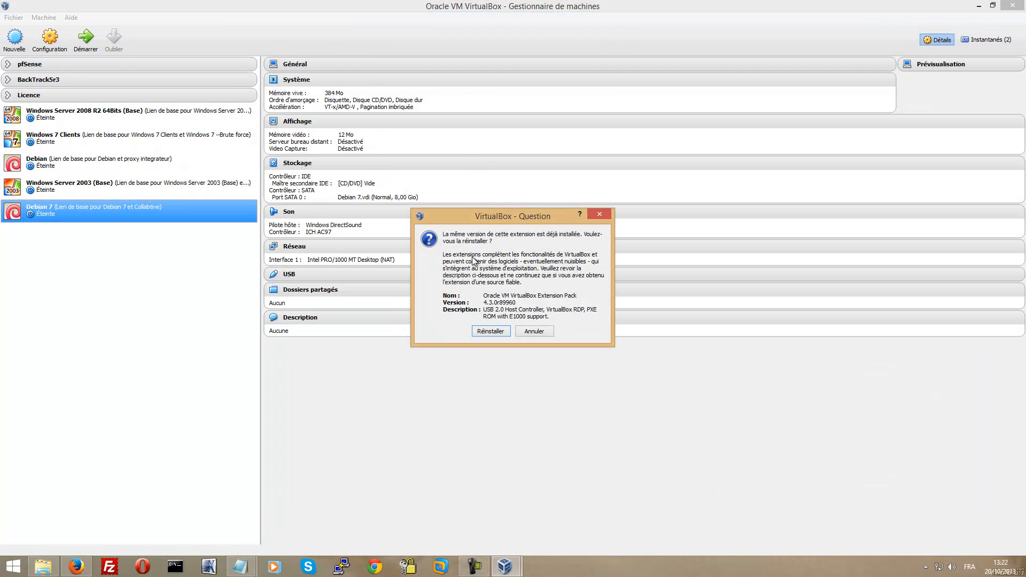
left_click(489, 331)
left_click_drag(664, 187, 659, 357)
left_click(598, 394)
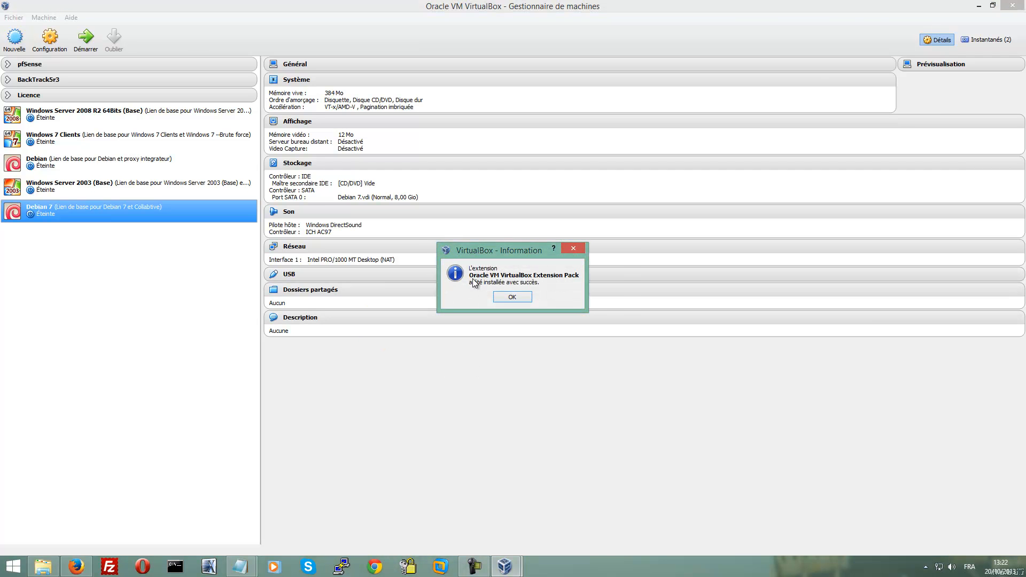
left_click(512, 297)
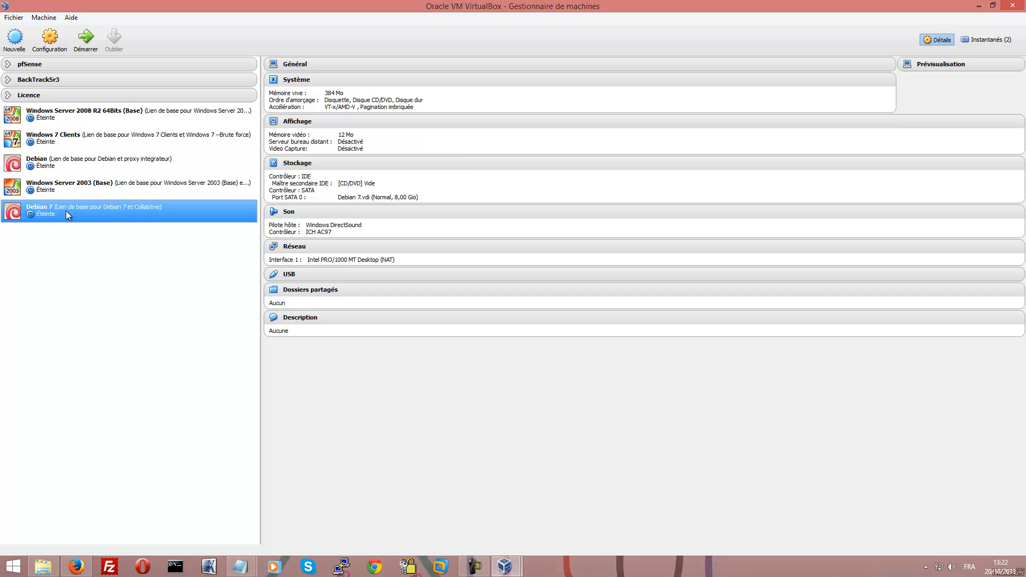
Step: Start a new virtual machine with type Microsoft Windows and version Windows 7 (64 bit)
left_click(15, 41)
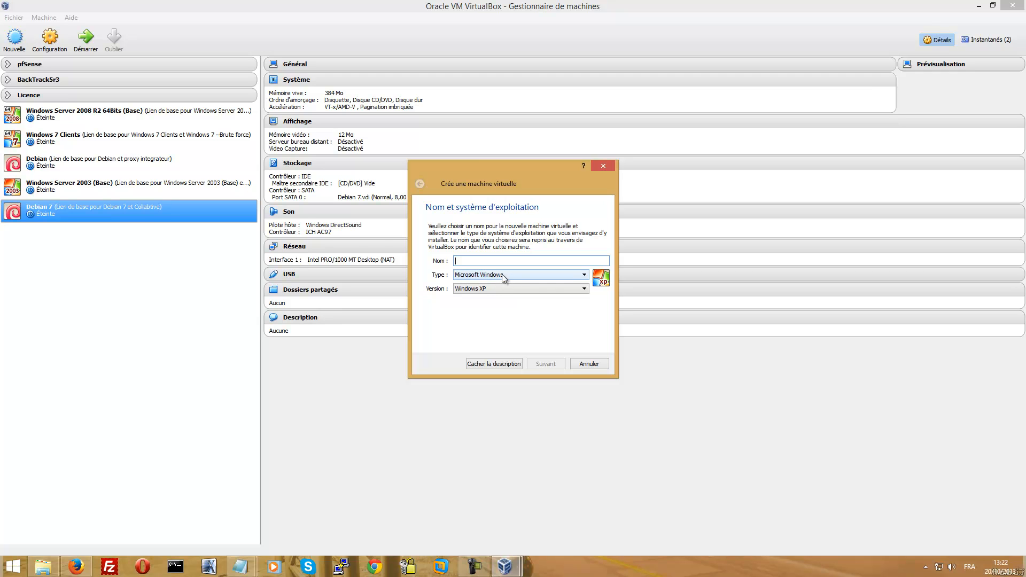
left_click(499, 288)
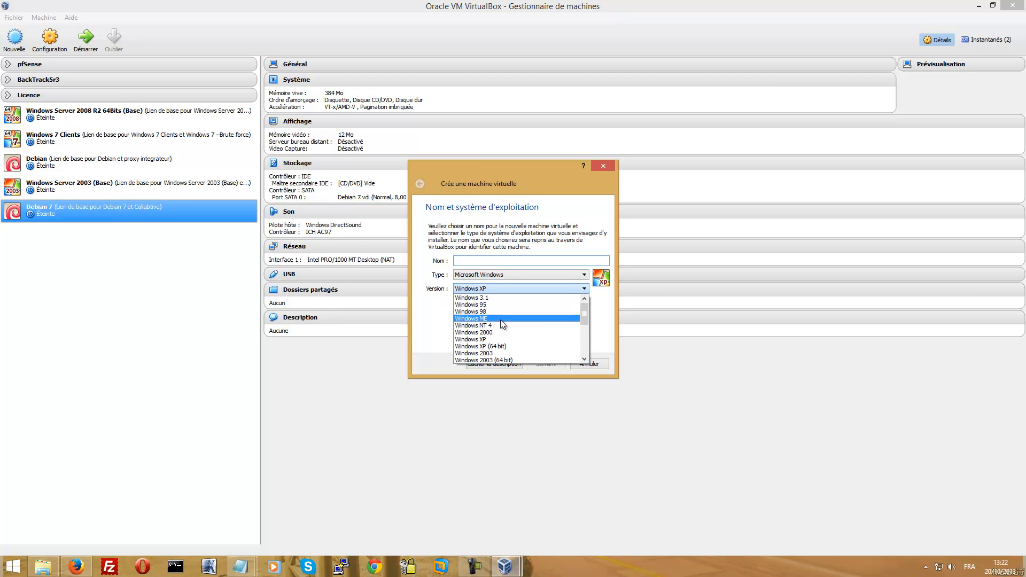
scroll(499, 351, "down", 4)
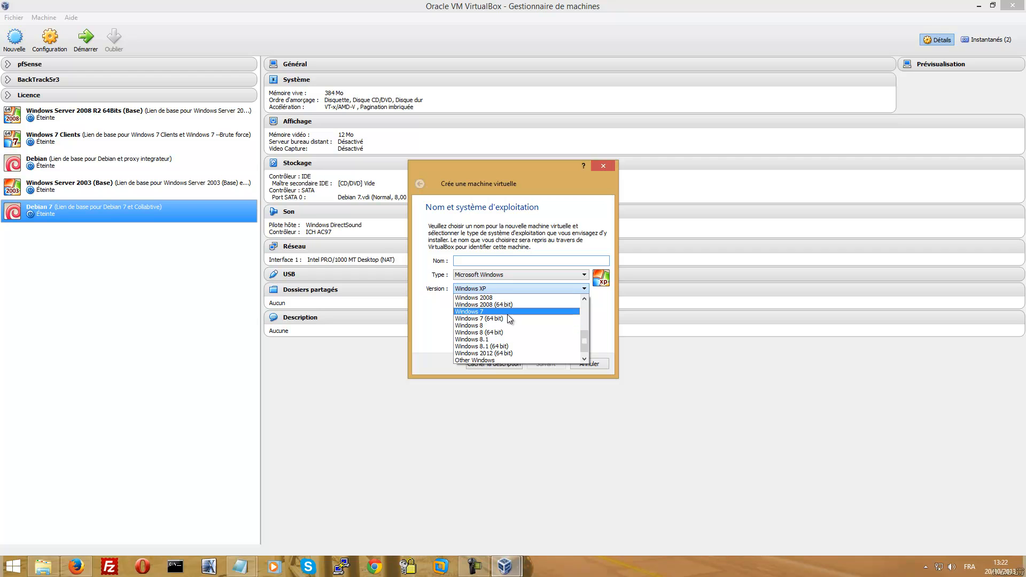
scroll(513, 345, "down", 1)
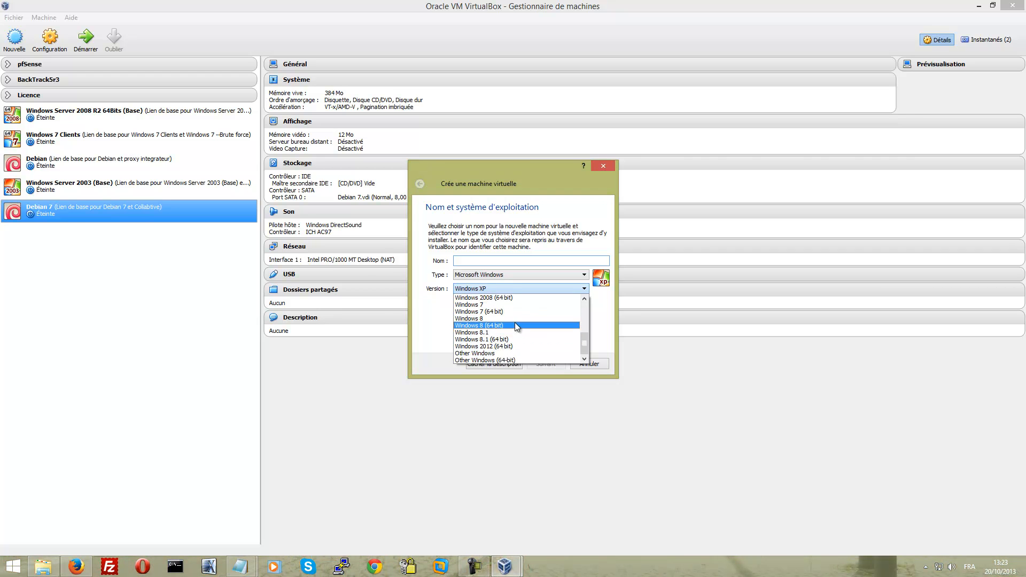
scroll(514, 322, "up", 1)
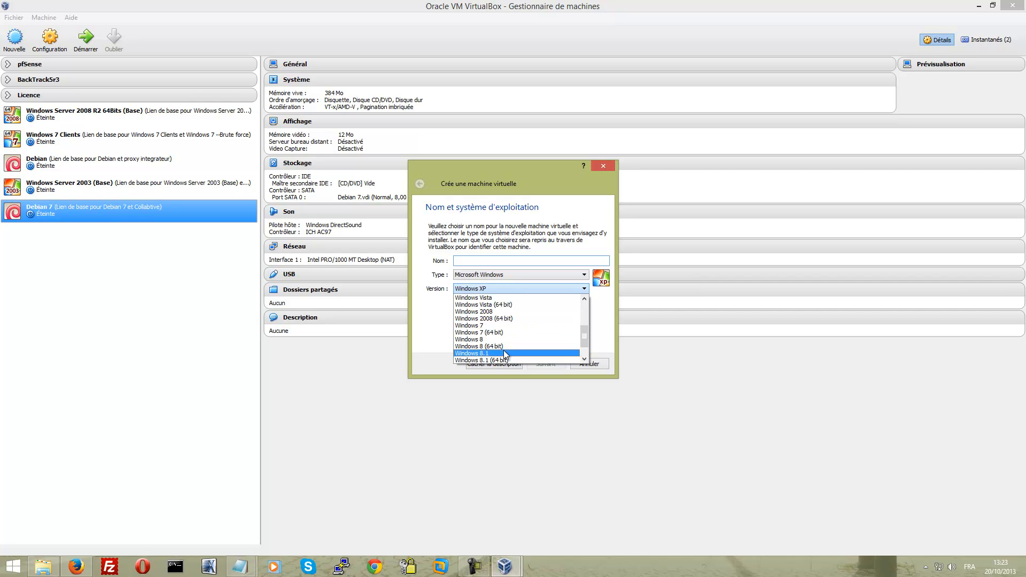
scroll(504, 351, "down", 1)
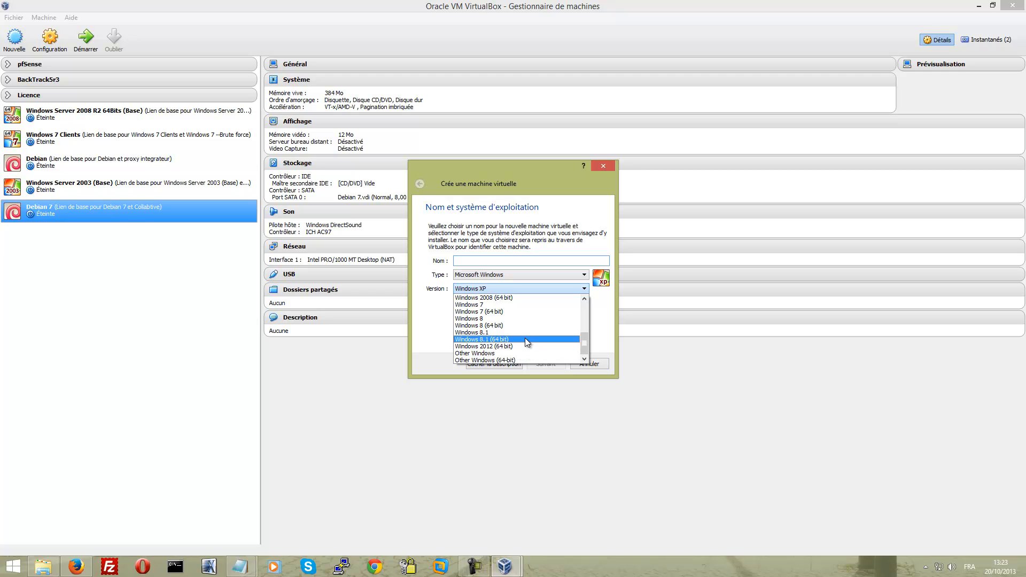
left_click(506, 313)
left_click(504, 262)
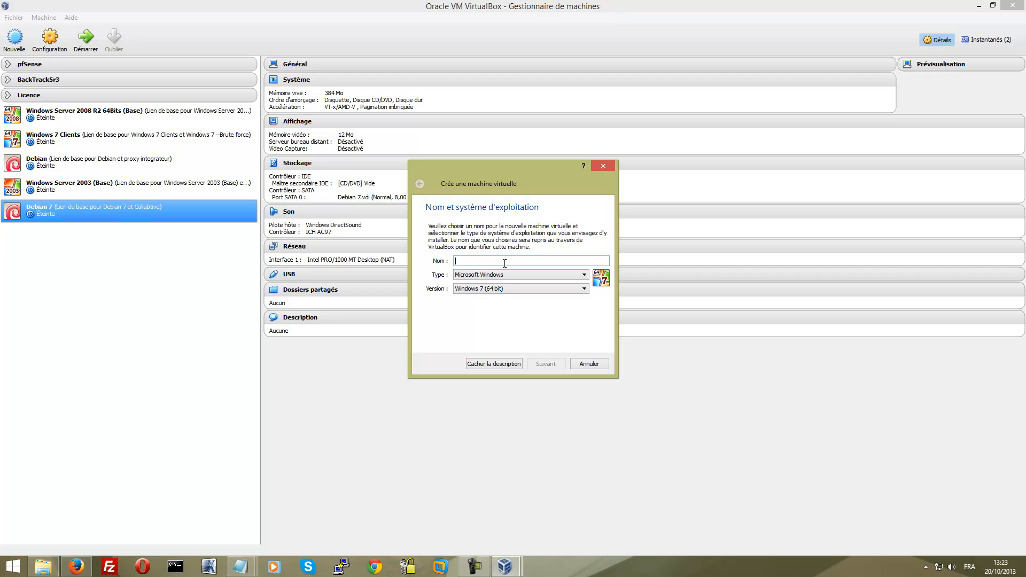
type("Windows 7 ")
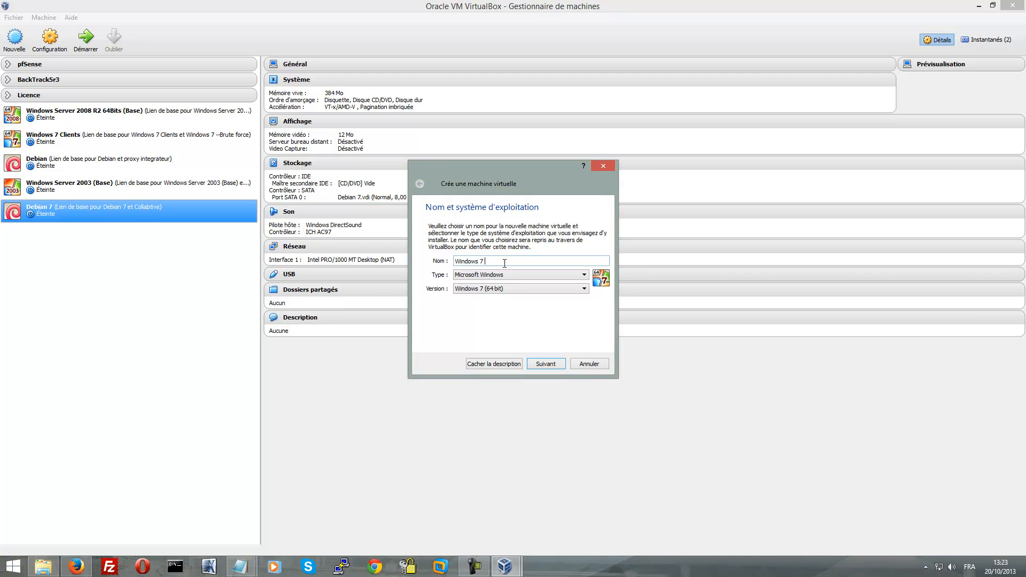
type("64Bit")
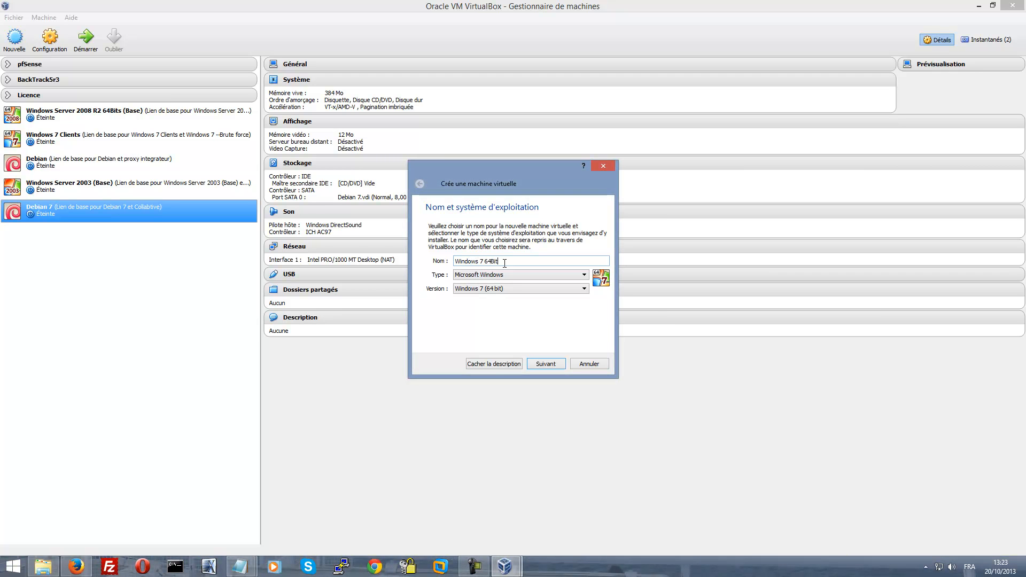
left_click_drag(504, 263, 454, 262)
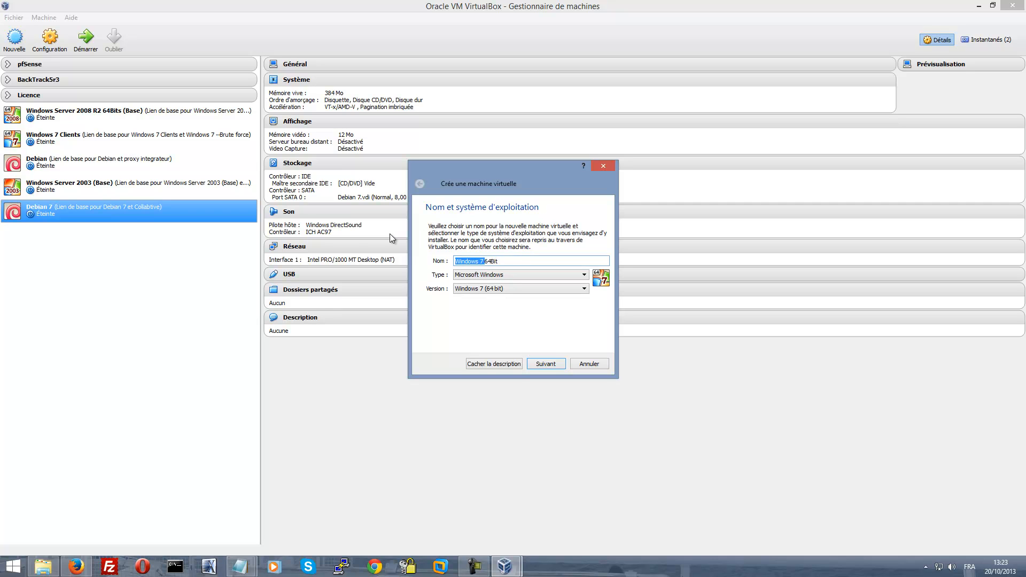
type("dzintegrateur")
left_click(390, 234)
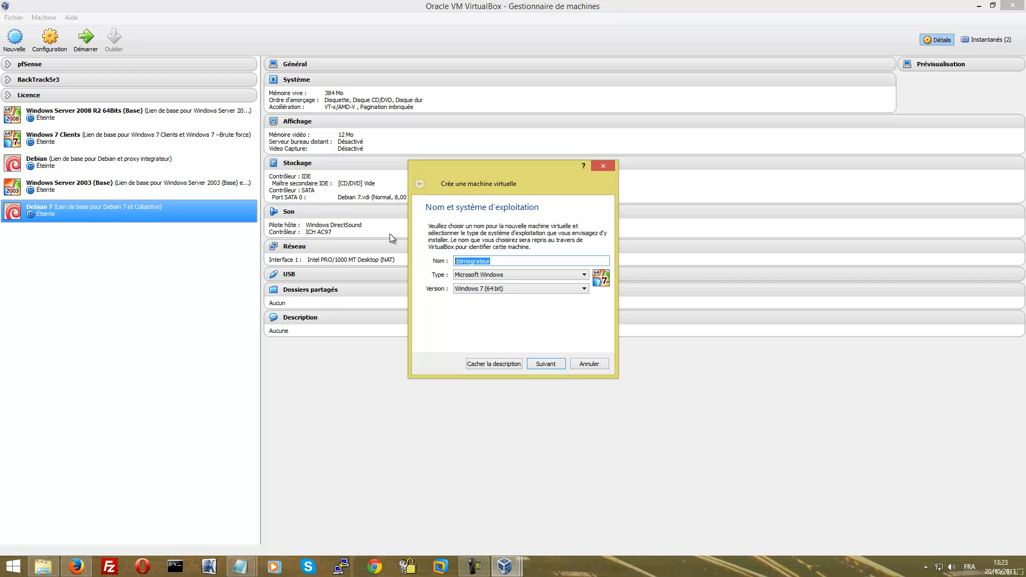
Step: Name the new virtual machine Windows 7 64Bit and continue to the memory size
type("Windwo")
key("BackSpace")
key("BackSpace")
type("ows 7")
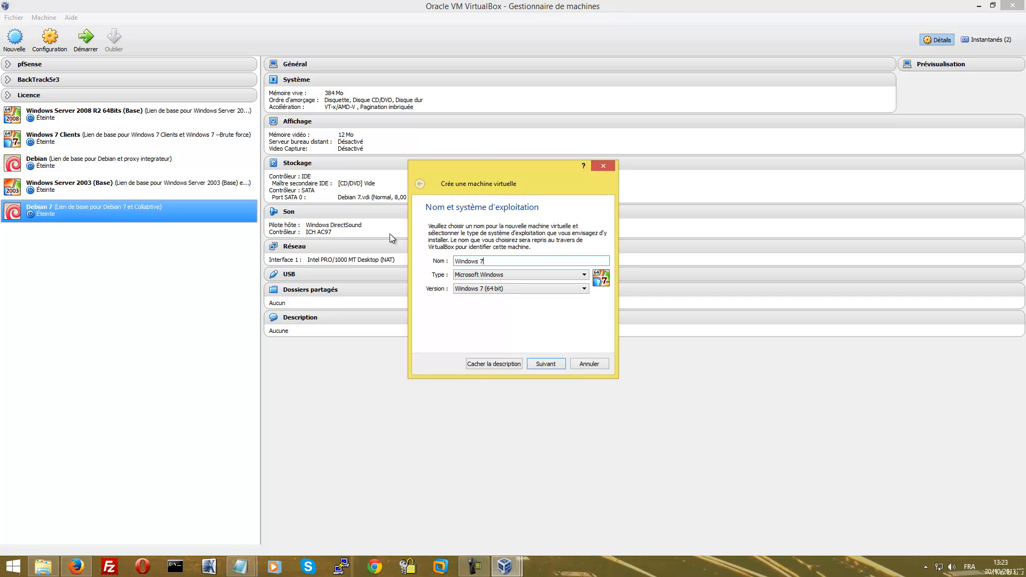
type(" 64Bit")
left_click(558, 364)
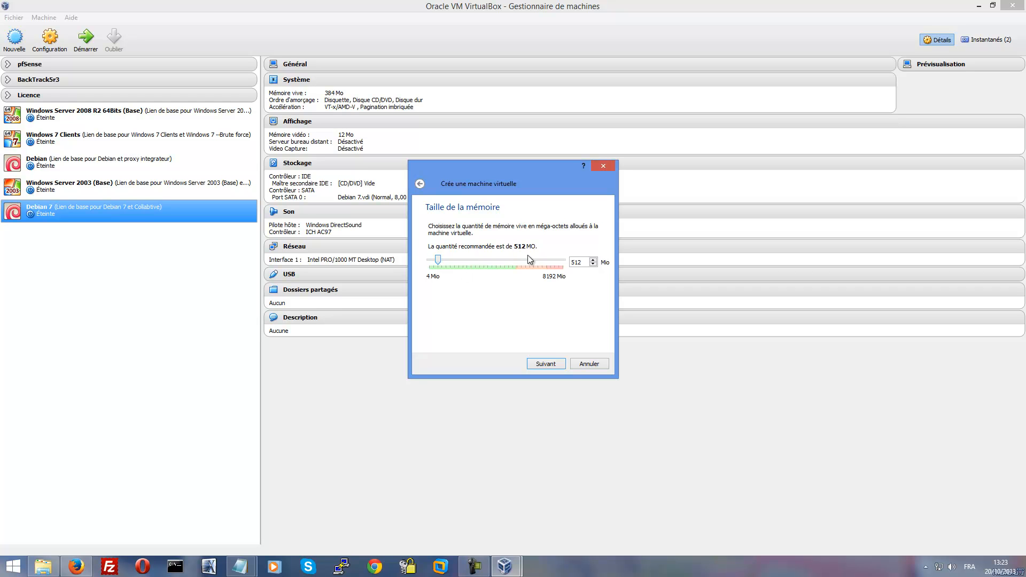
Step: Allocate 4096 MB of memory to the virtual machine and continue to the hard disk choice
key("Tab")
type("4")
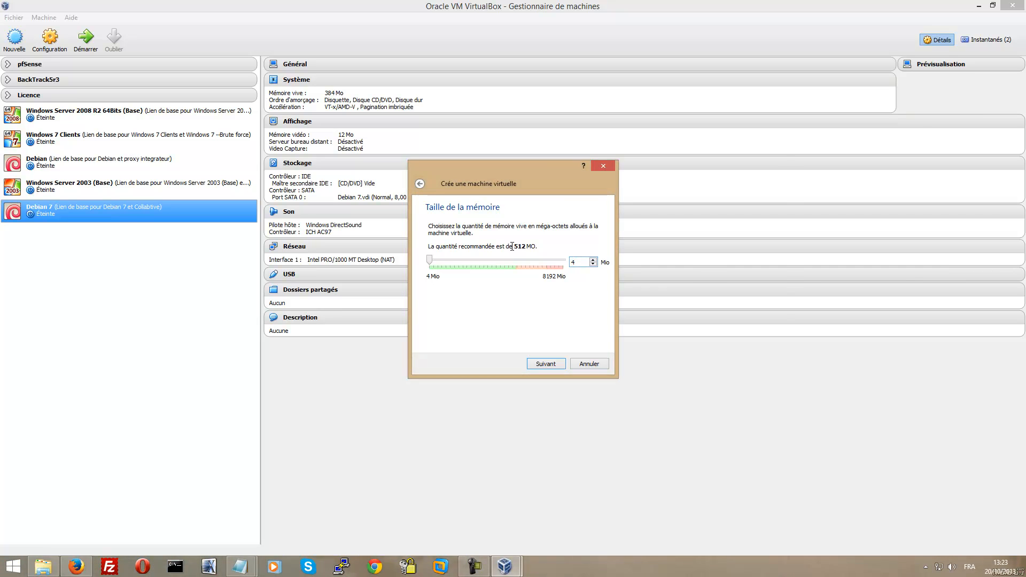
type("096")
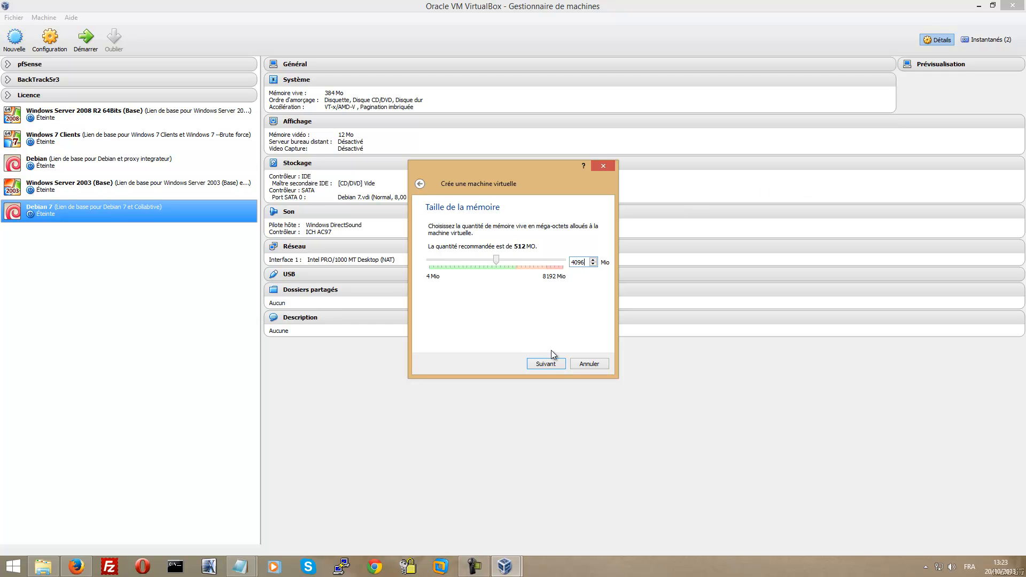
left_click(545, 364)
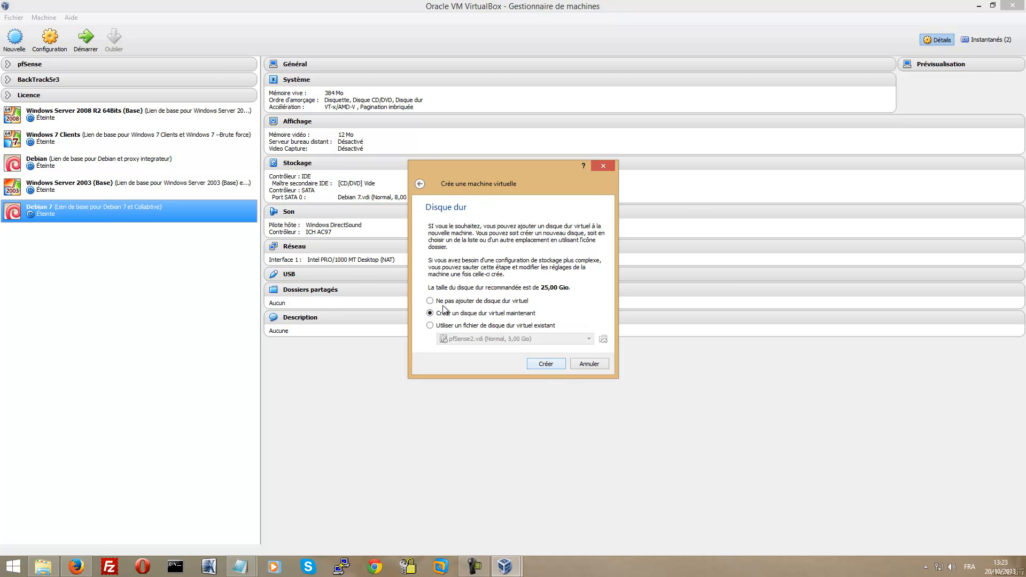
Step: Choose to create a virtual hard disk now, using the VHD (Disque dur Virtuel) file type
left_click(553, 363)
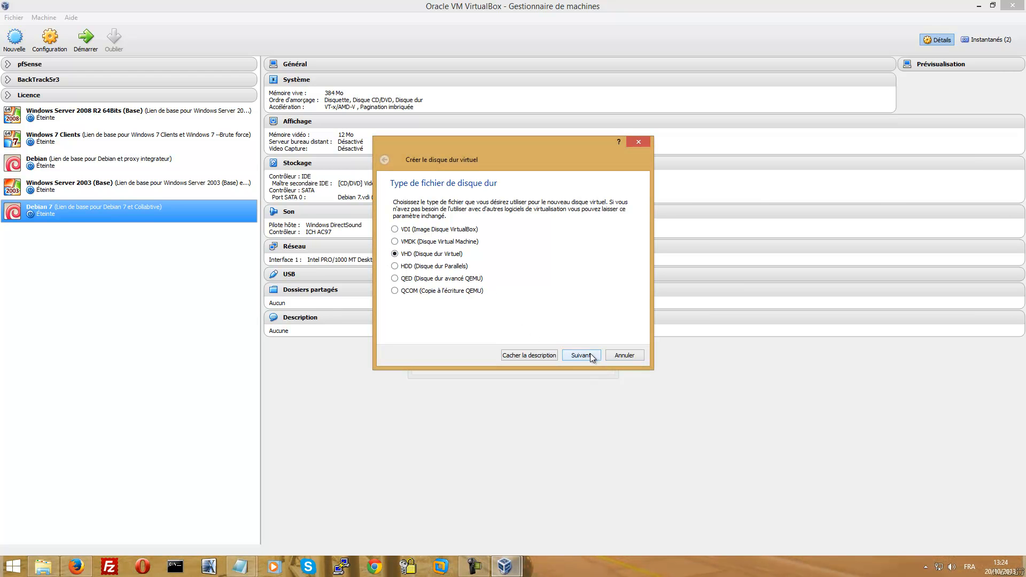
left_click(438, 231)
left_click(415, 244)
left_click(411, 255)
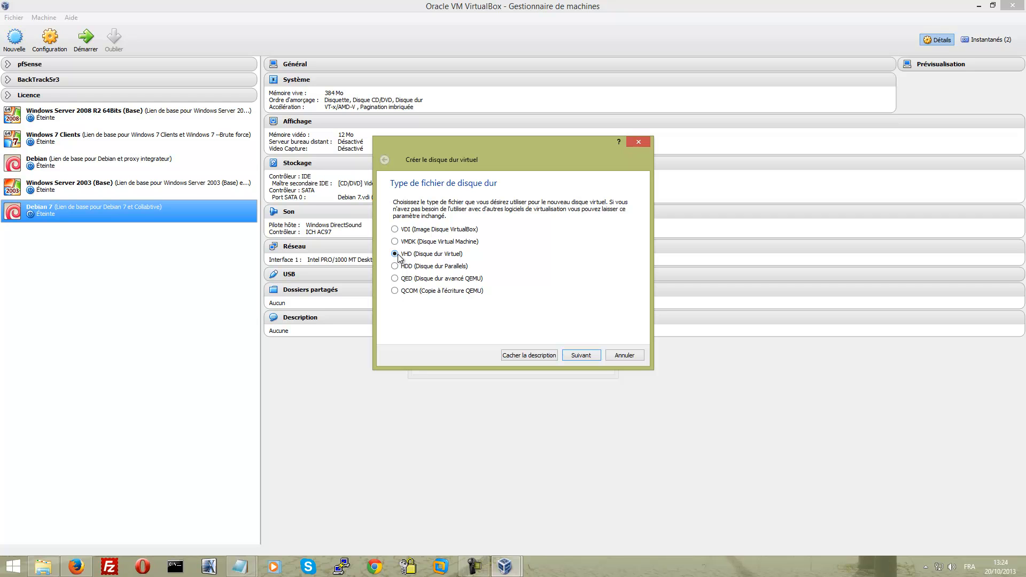
left_click(597, 355)
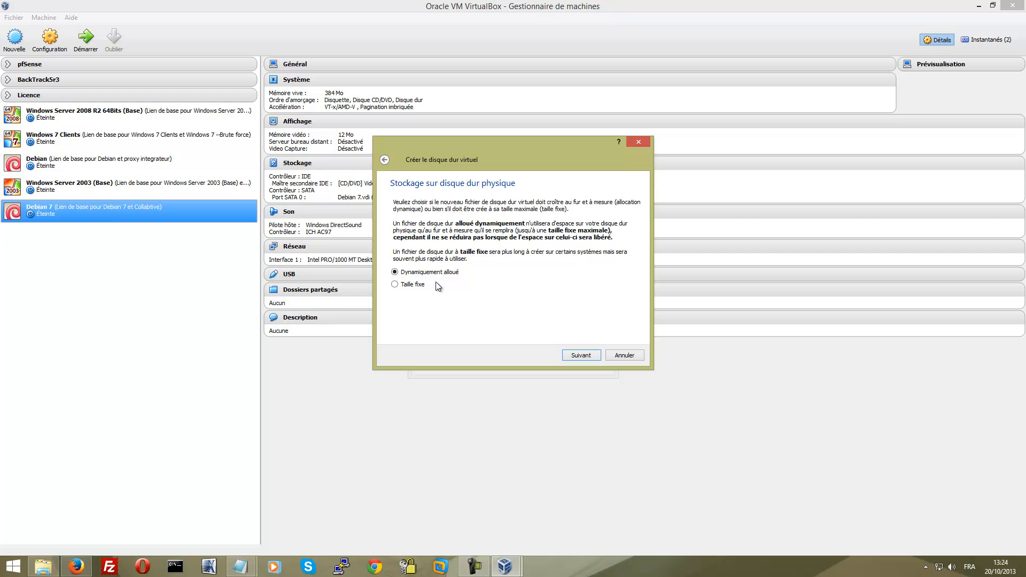
Step: Keep the disk dynamically allocated, set its size to 40 GB, and create it to finish the virtual machine
left_click(413, 285)
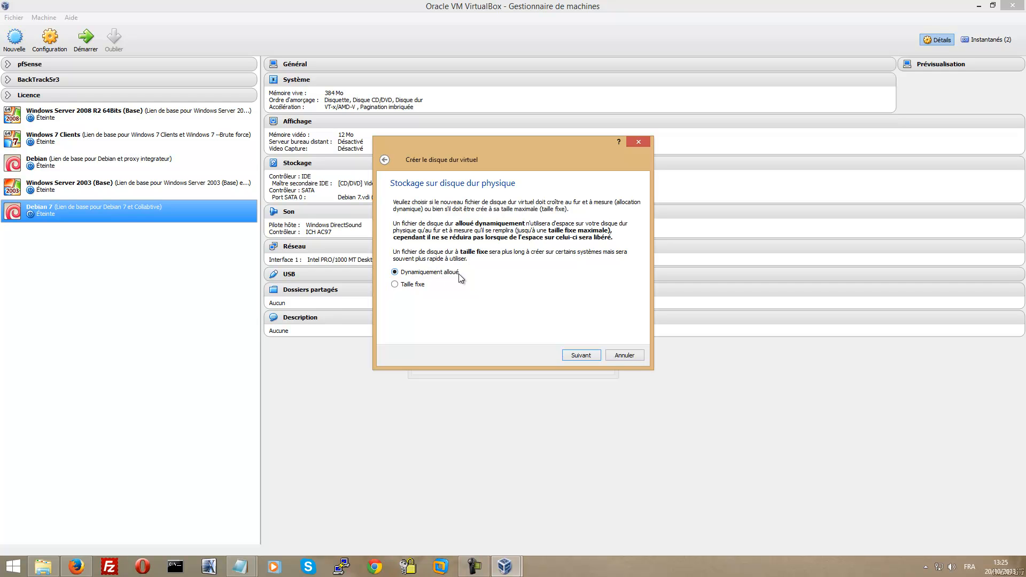
left_click(581, 355)
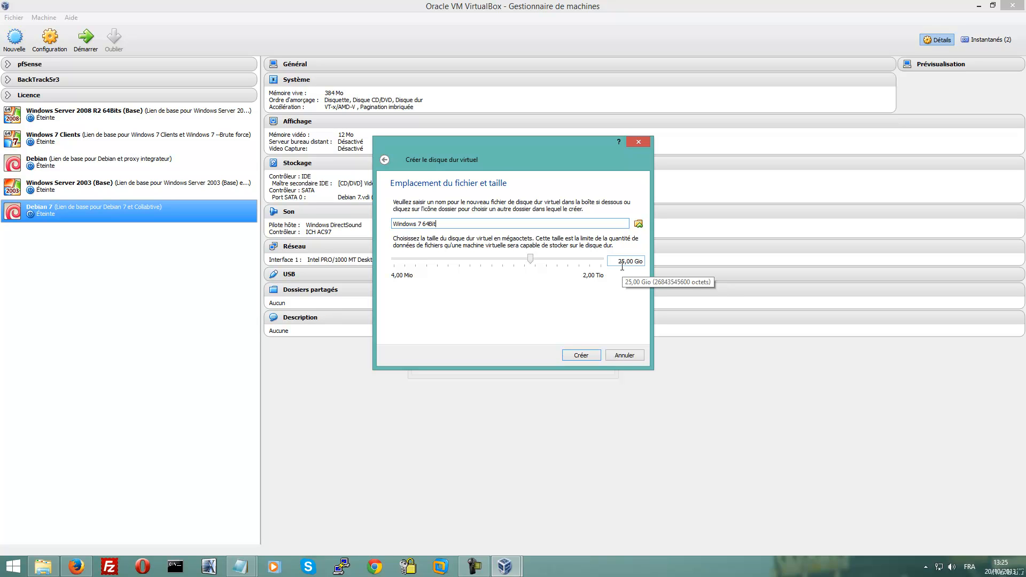
left_click_drag(625, 262, 617, 262)
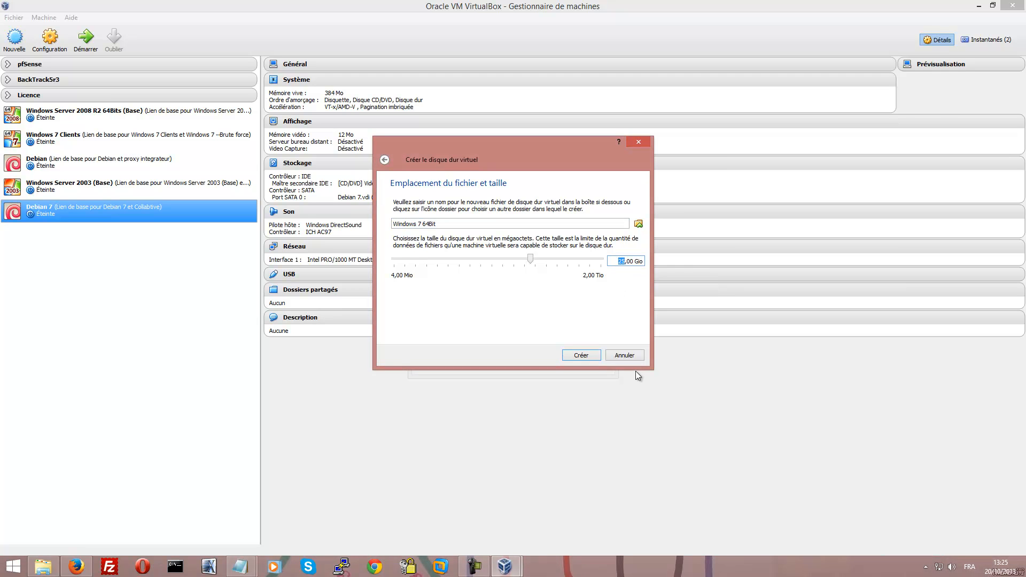
type("40")
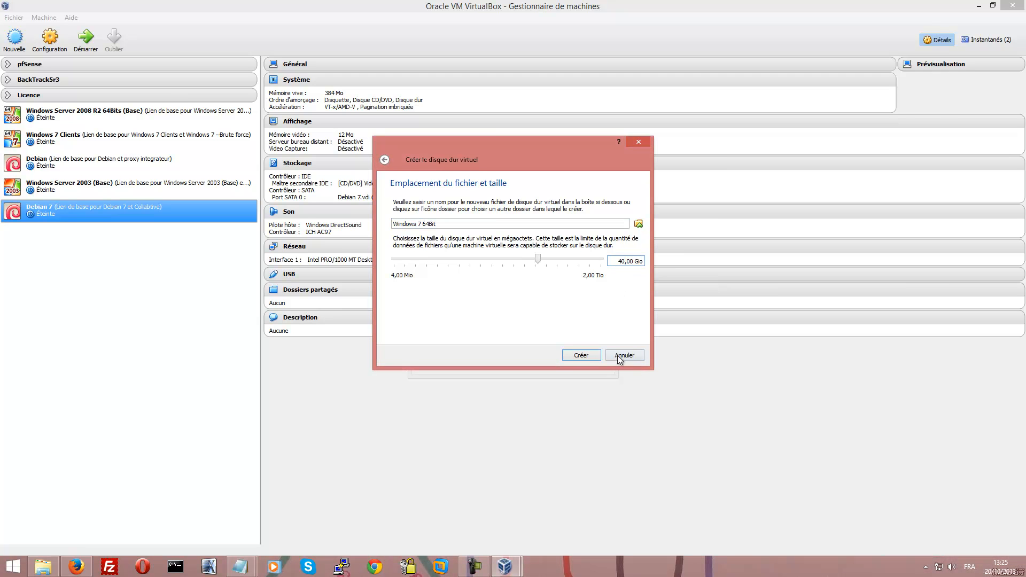
left_click(577, 355)
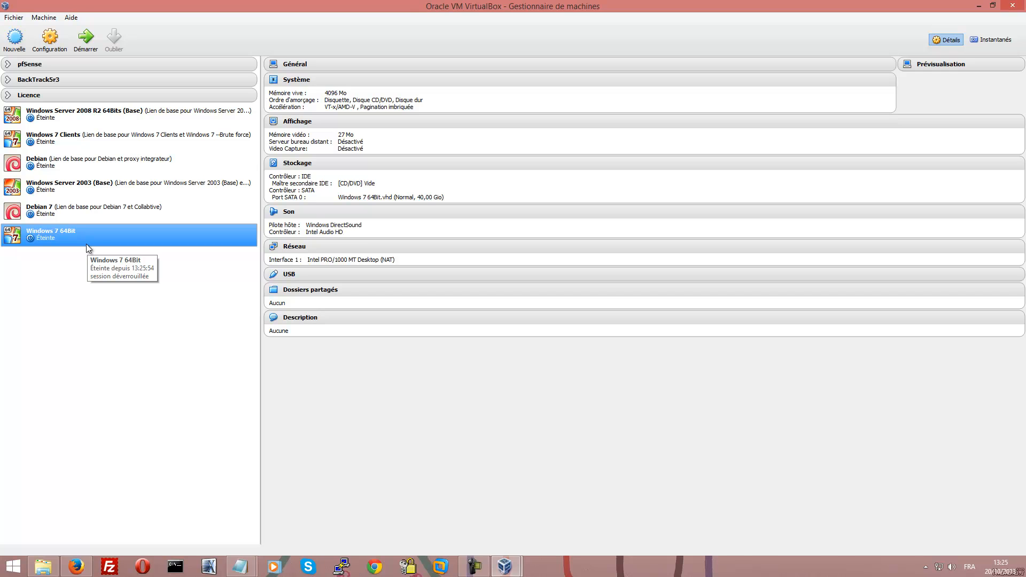
Step: In the Windows 7 64Bit machine's advanced general settings, set both the shared clipboard and drag-and-drop to Bidirectionnel
right_click(57, 243)
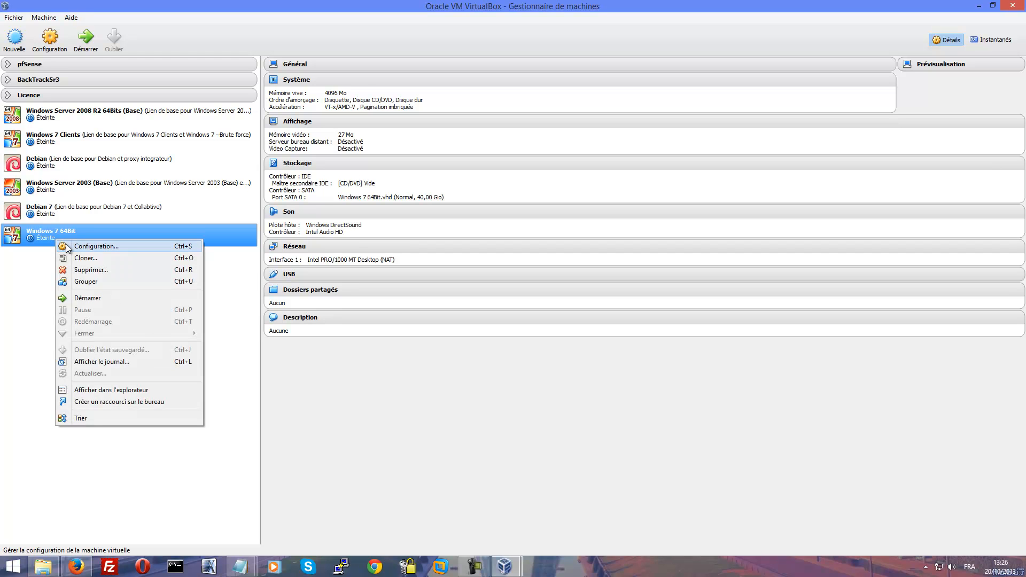
left_click(24, 239)
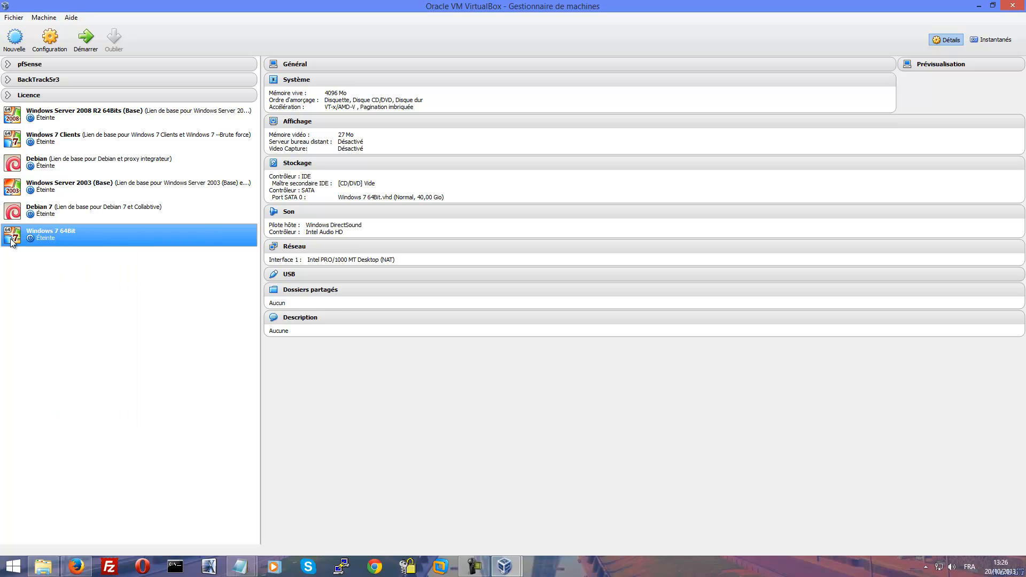
left_click(43, 49)
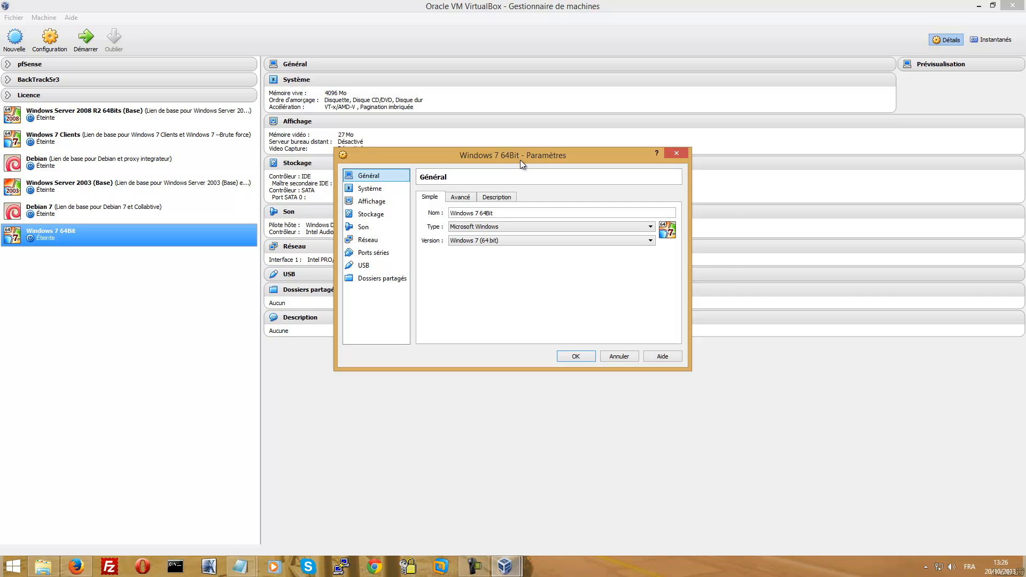
left_click_drag(530, 155, 612, 180)
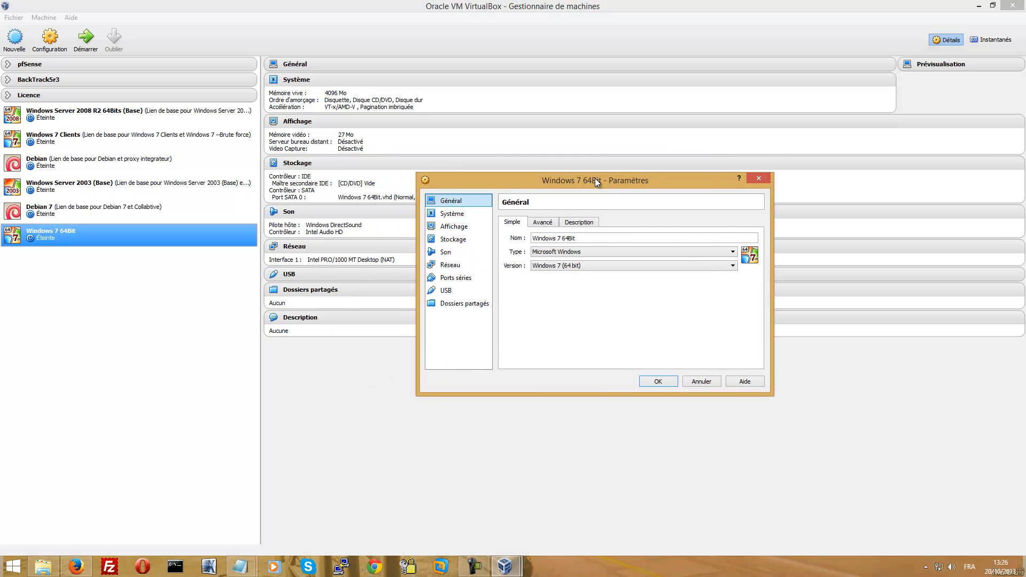
left_click(548, 225)
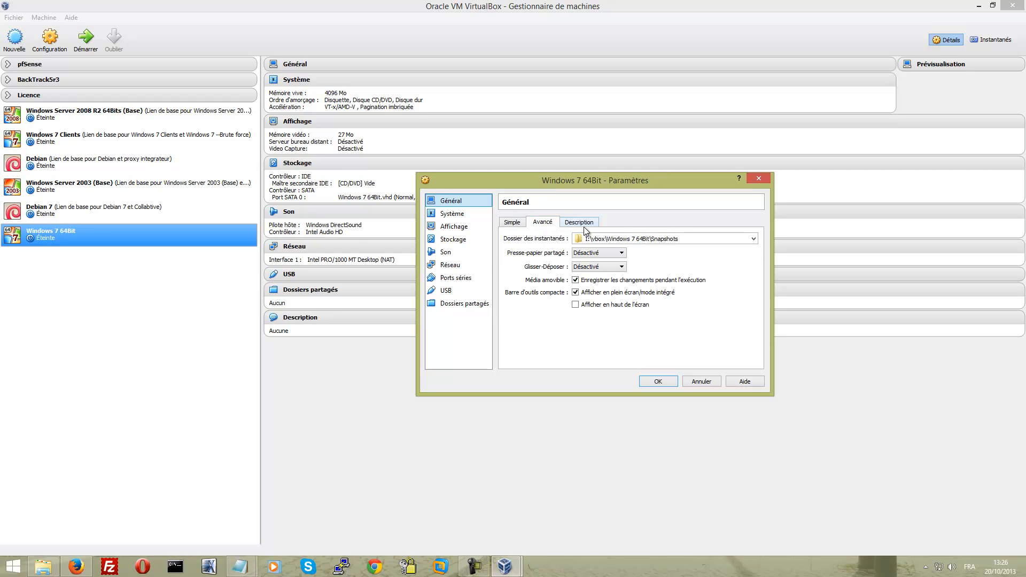
left_click(579, 255)
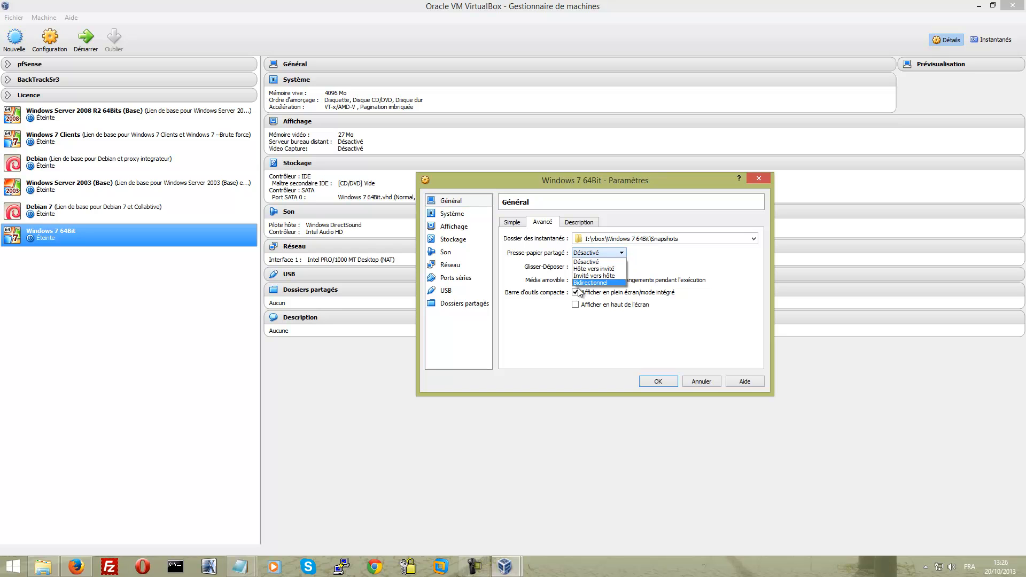
left_click(586, 283)
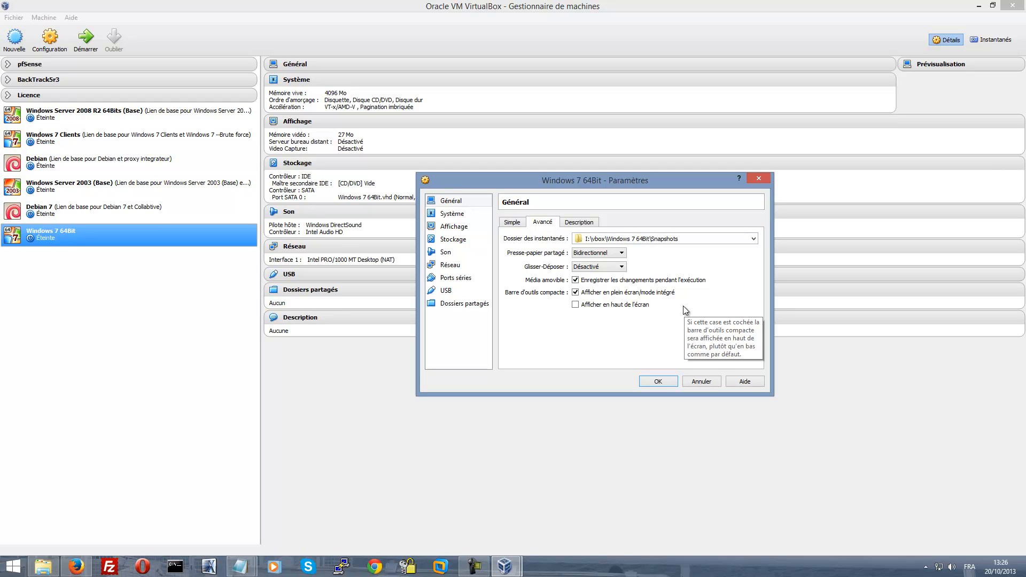
left_click(621, 269)
left_click(609, 297)
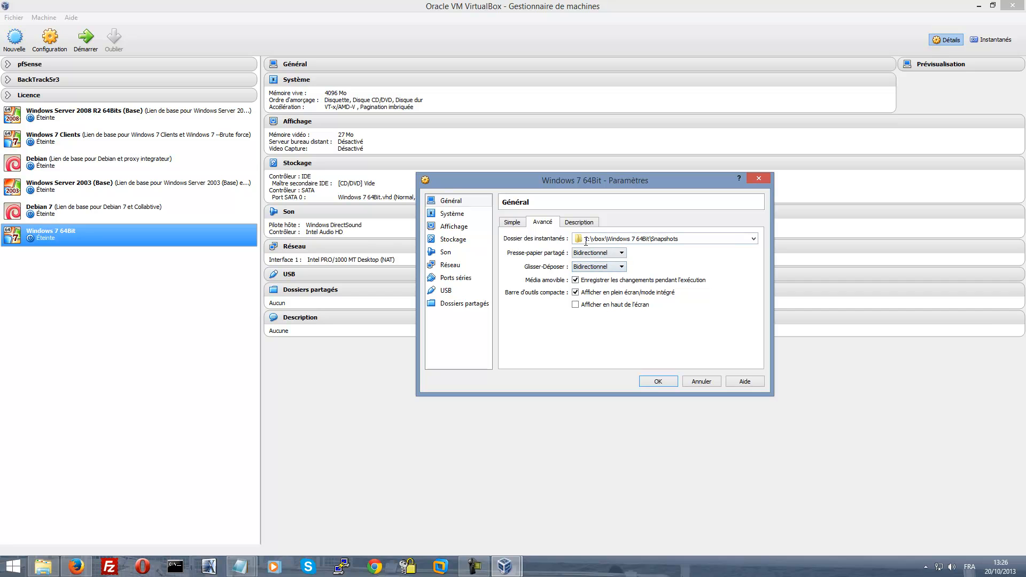
Step: Enter the machine description "Démonstration de la solution de virtualisation Oracle Virtualbox"
left_click(583, 224)
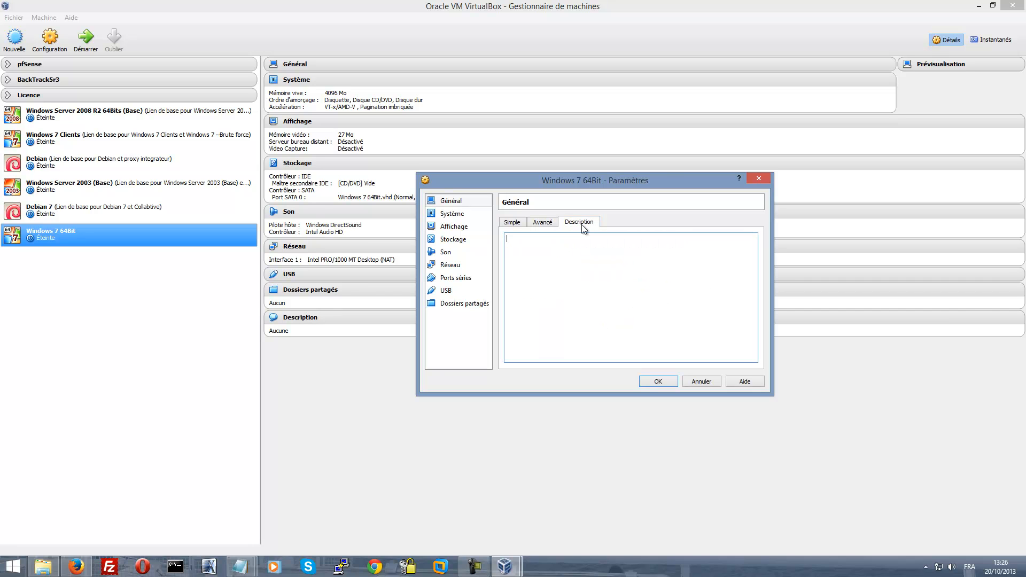
left_click(592, 266)
type("Démonstration")
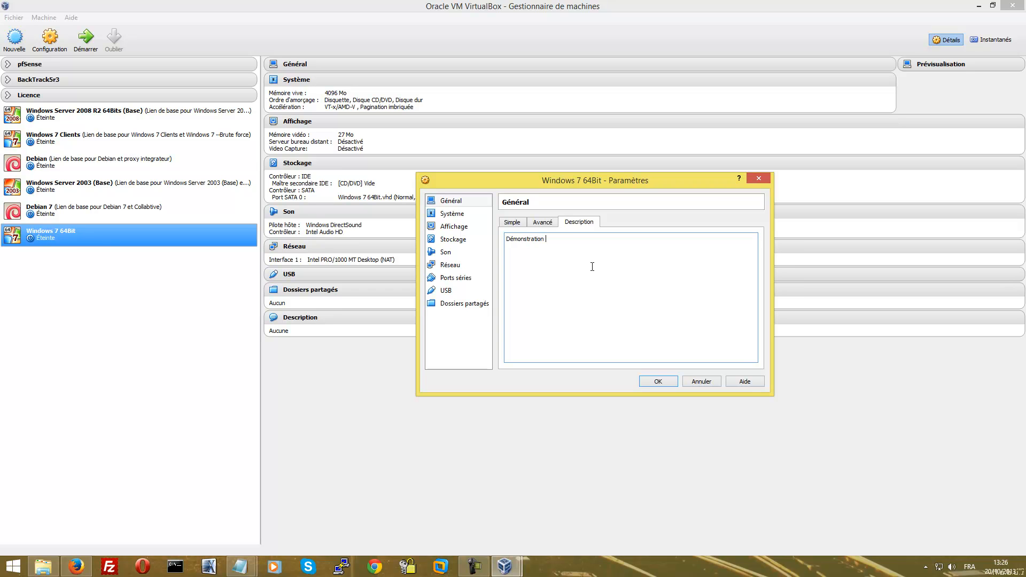
type(" de la solution de virtualisation Oracle Virtualbox")
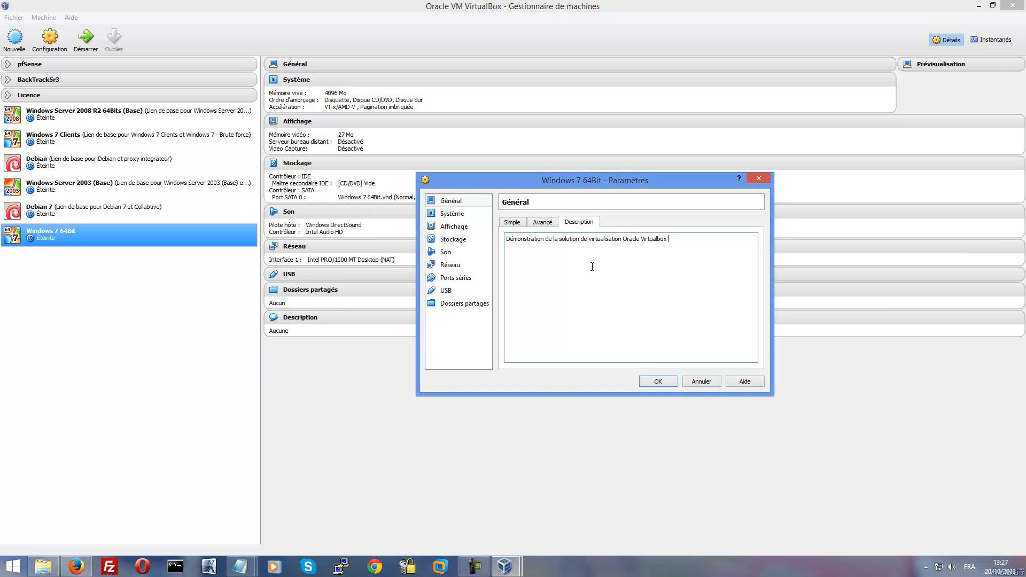
Step: Append "by" and the author's name to the end of the machine description
type(" by B")
left_click(512, 222)
Step: In the system settings, exclude Disquette from the boot order and set the number of processors to 2
left_click(476, 214)
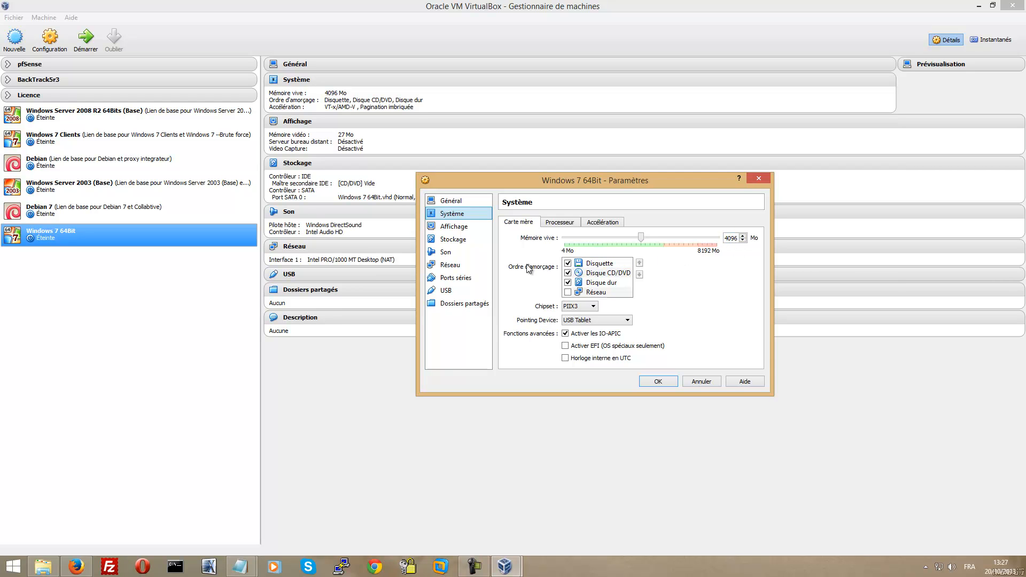
left_click(568, 263)
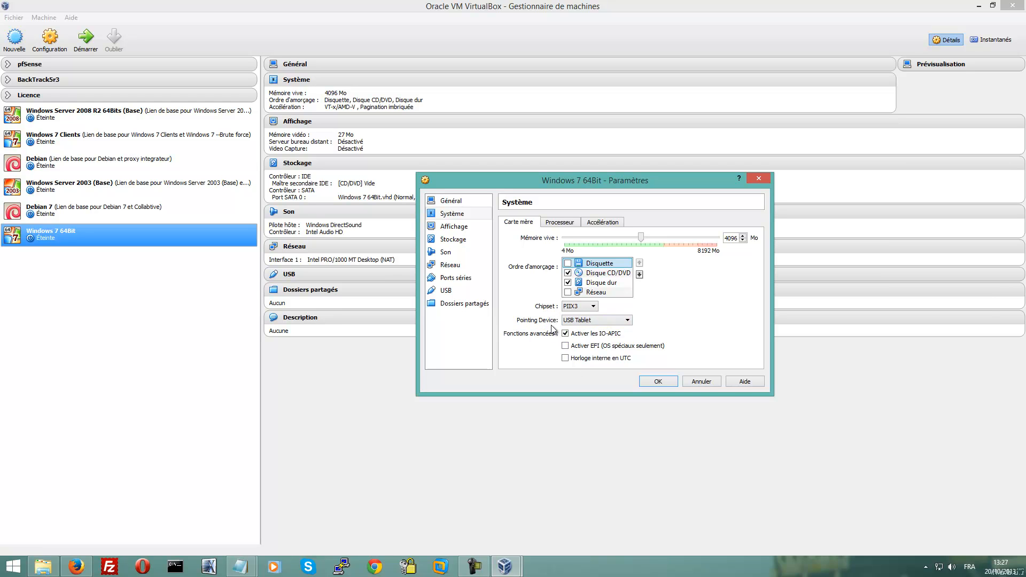
left_click(571, 227)
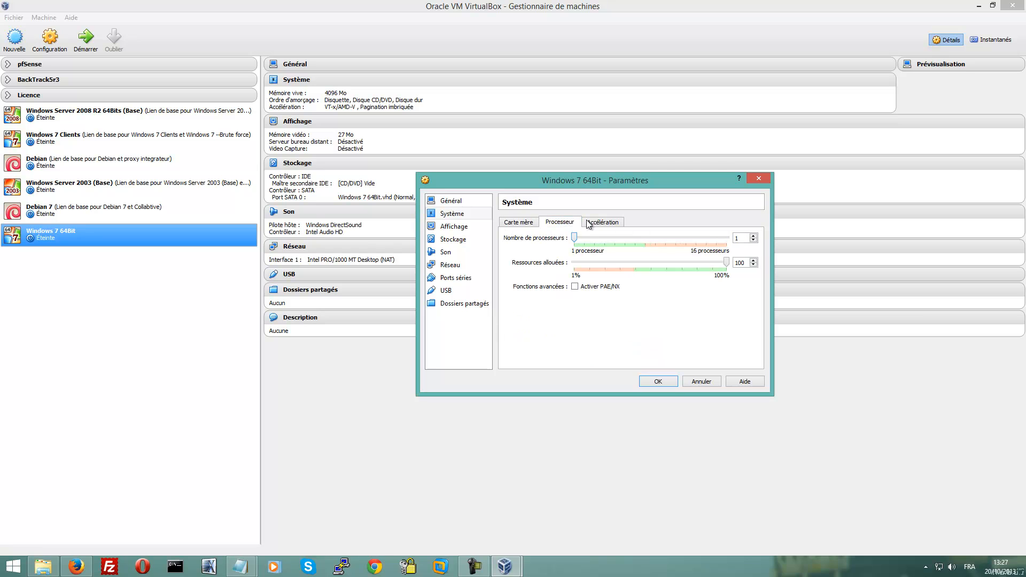
left_click(753, 235)
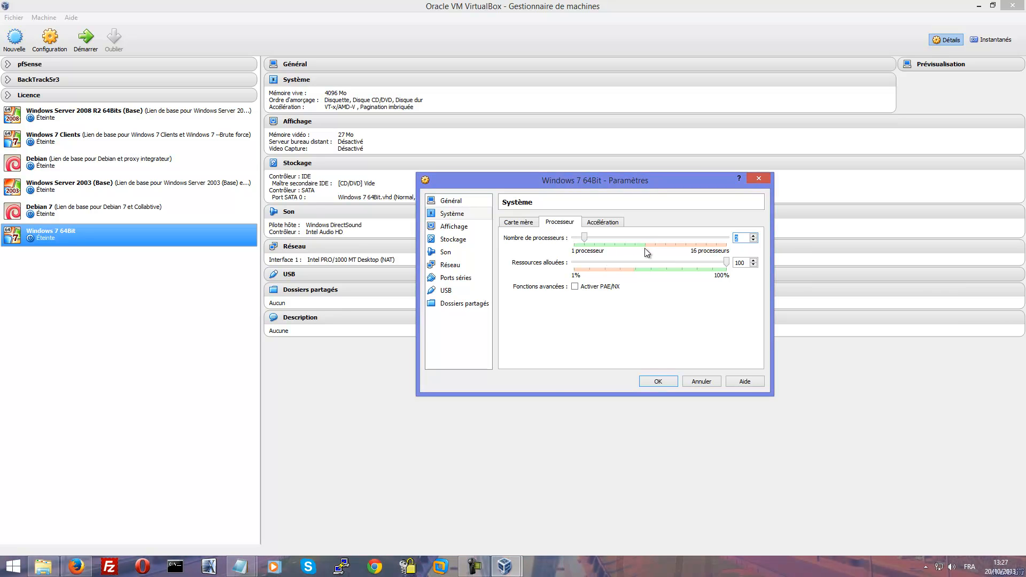
Step: Review the machine's acceleration, motherboard, display, storage and sound settings, leaving sound enabled
left_click(606, 224)
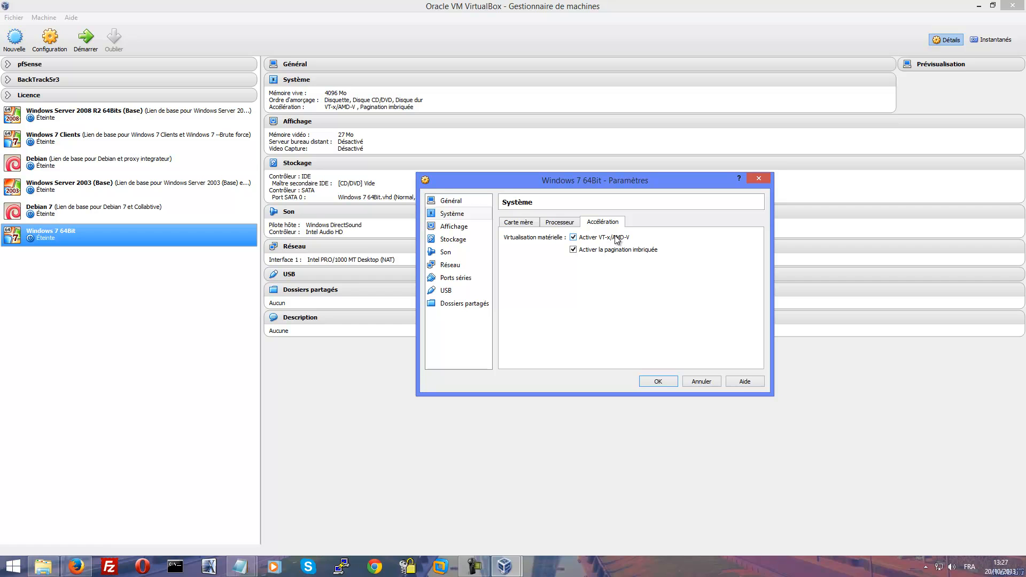
left_click(516, 222)
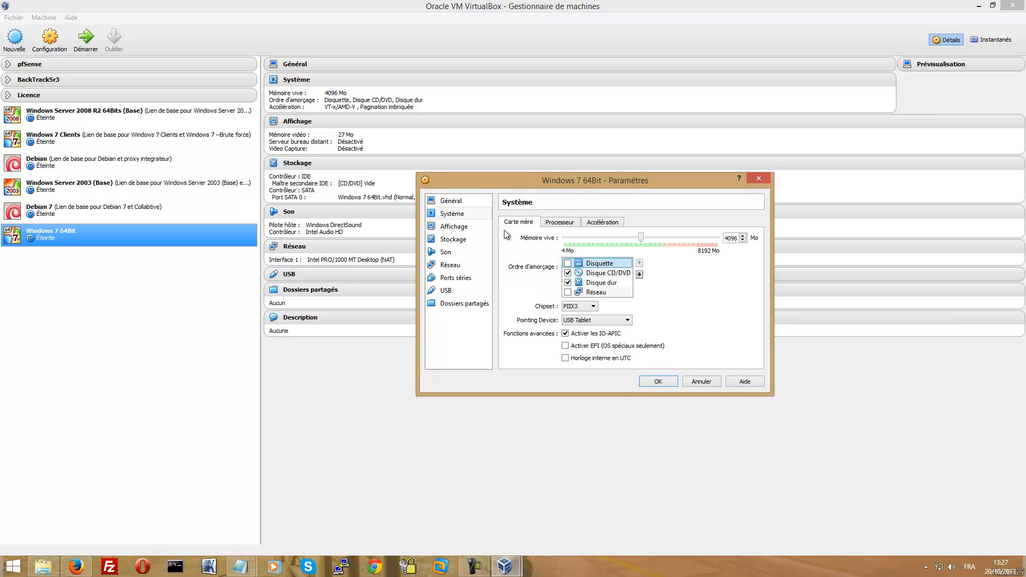
left_click(465, 227)
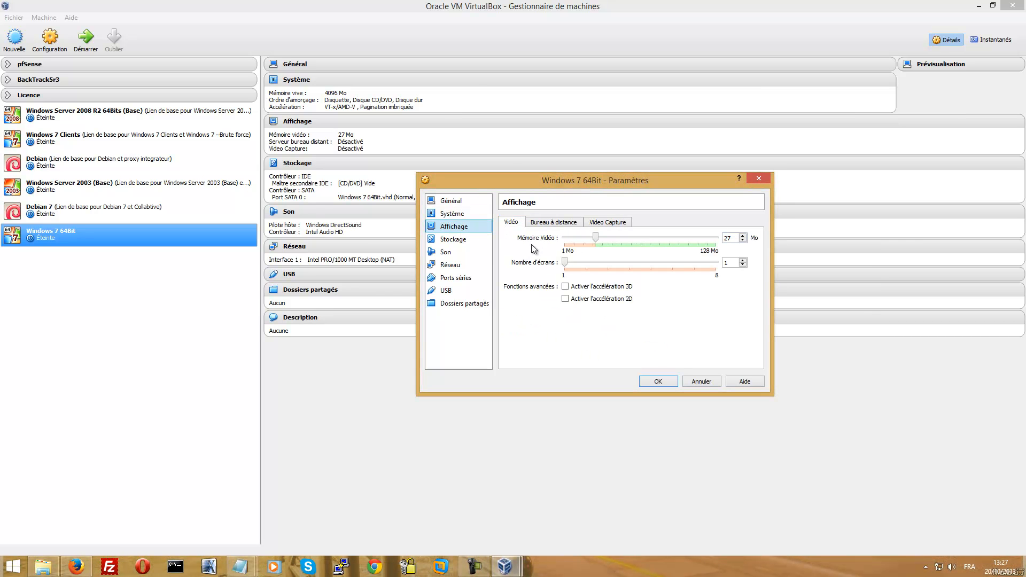
left_click(469, 240)
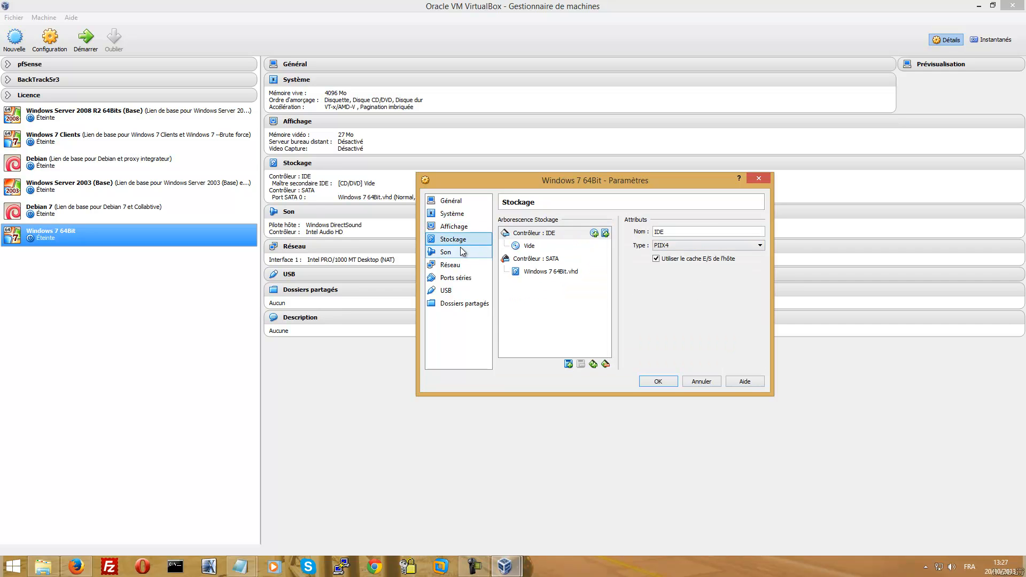
left_click(459, 250)
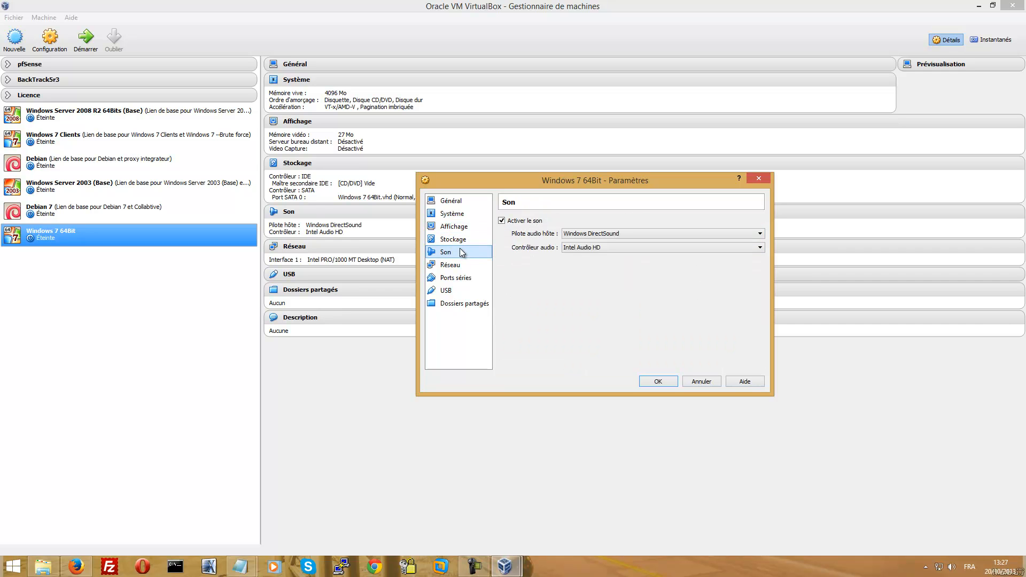
left_click(517, 220)
left_click(517, 220)
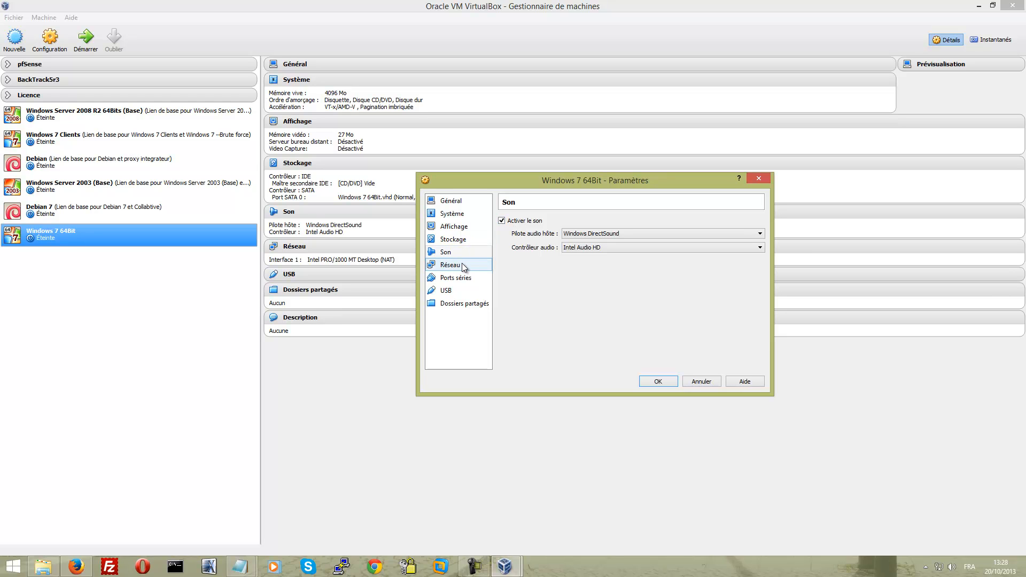
Step: Look through the network settings of adapters Carte 1 to Carte 4
left_click(462, 264)
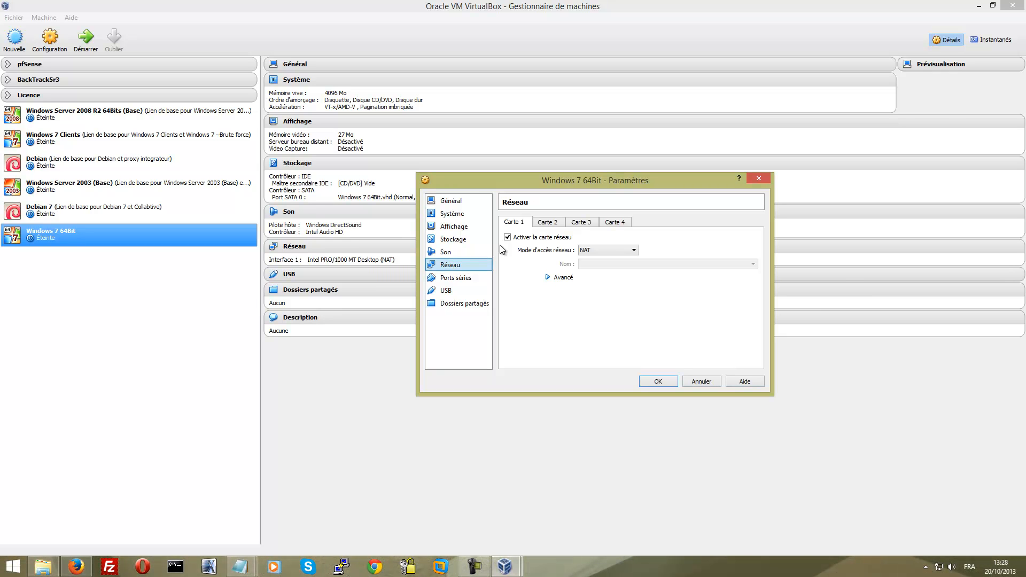
left_click(548, 222)
left_click(594, 222)
left_click(622, 220)
left_click(521, 225)
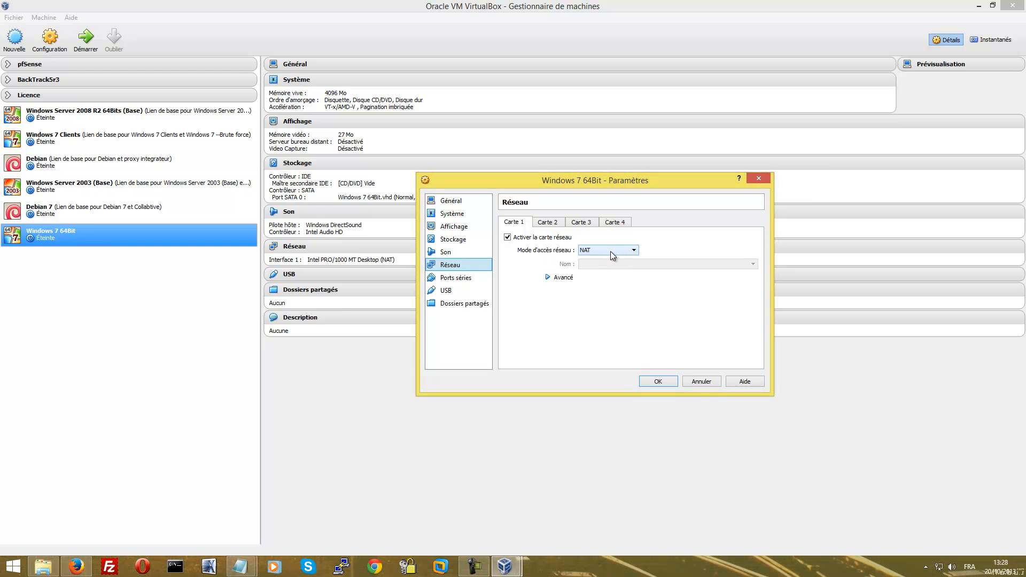
left_click(530, 418)
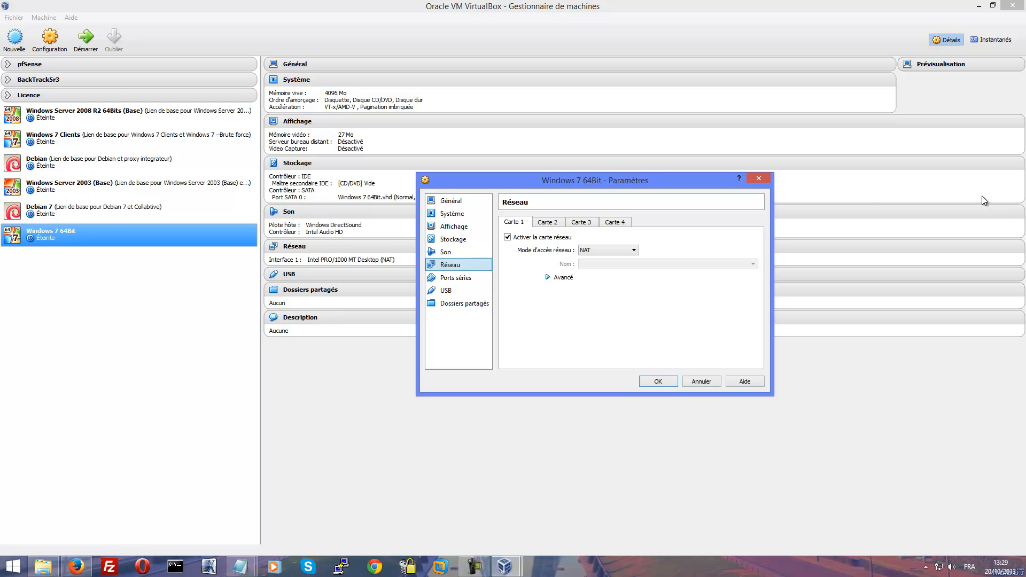
Step: Try the NAT Network and Accès par pont access modes on network adapter Carte 1
left_click(620, 250)
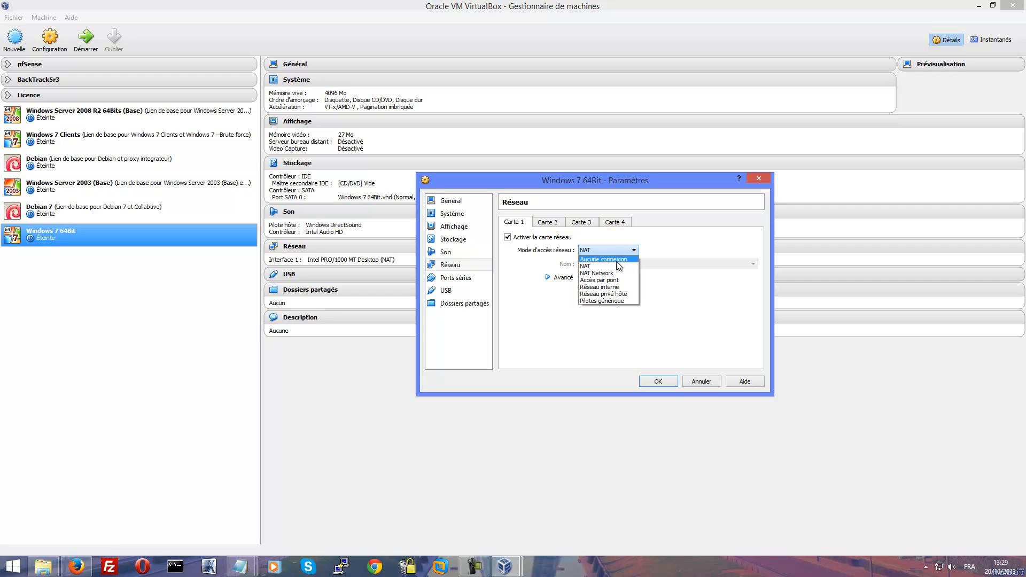
left_click(619, 273)
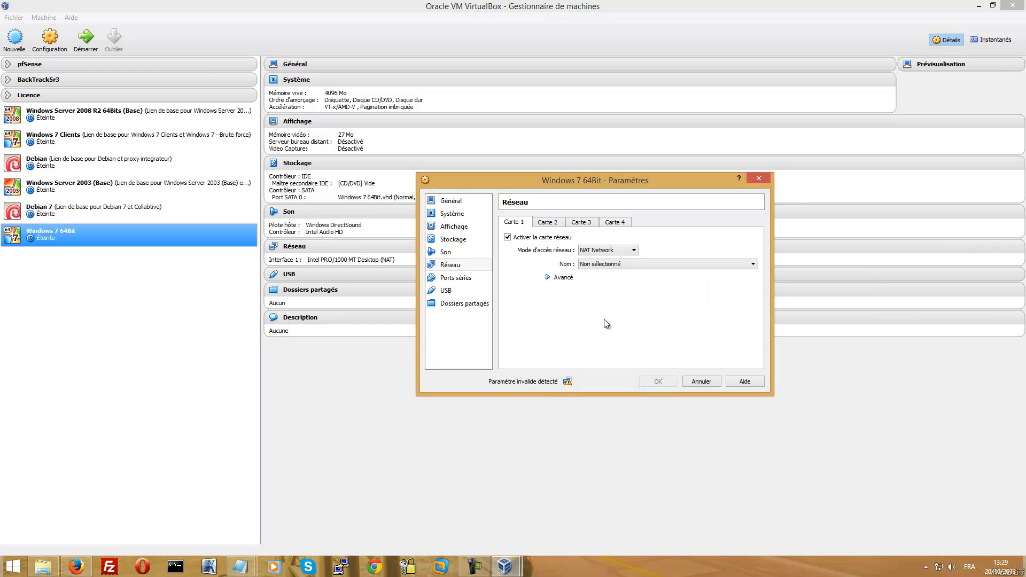
left_click(623, 264)
left_click(623, 266)
left_click(624, 251)
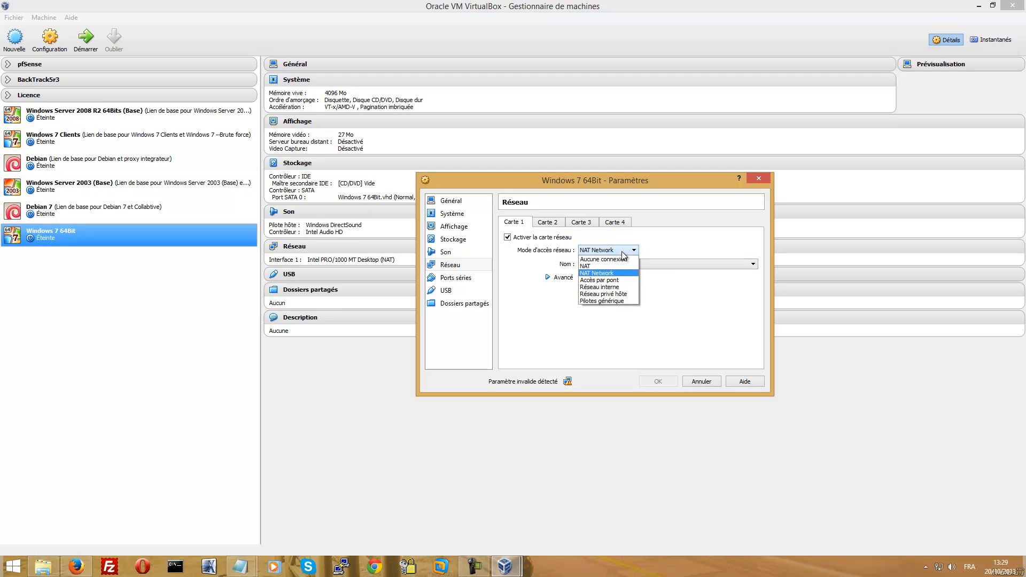
left_click(620, 280)
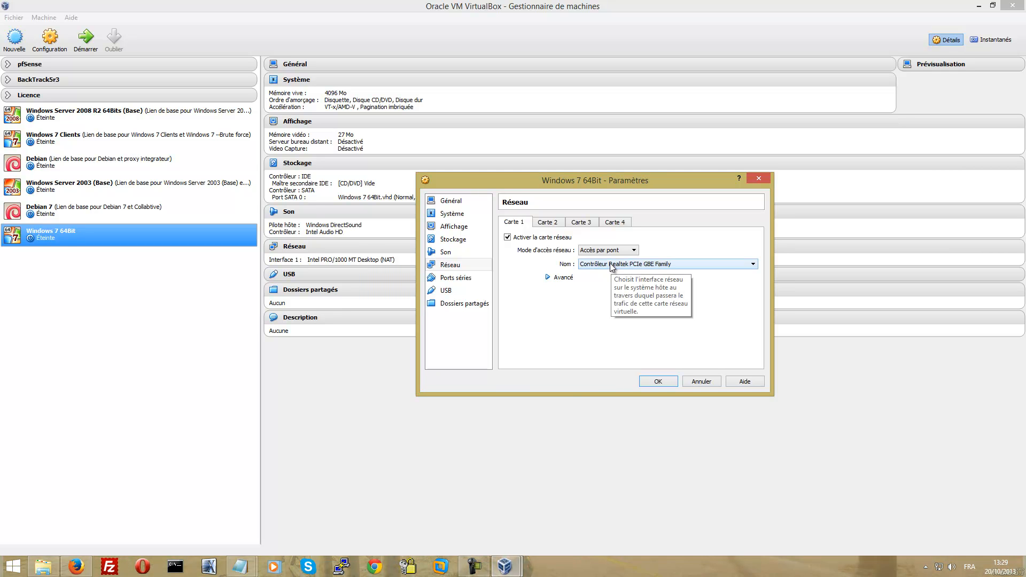
Step: Set the network access mode of adapter Carte 1 to Réseau interne
left_click(595, 251)
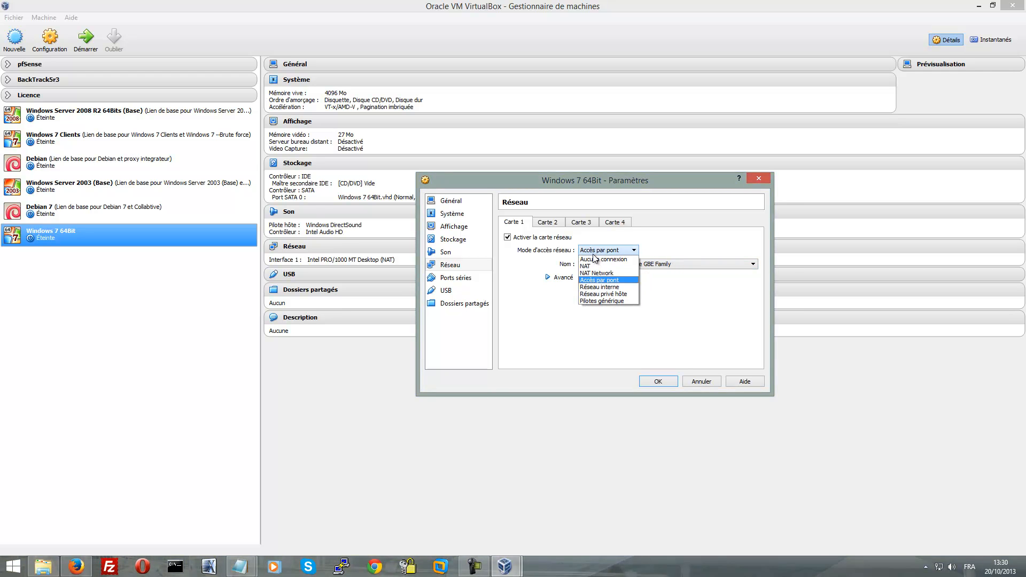
left_click(599, 288)
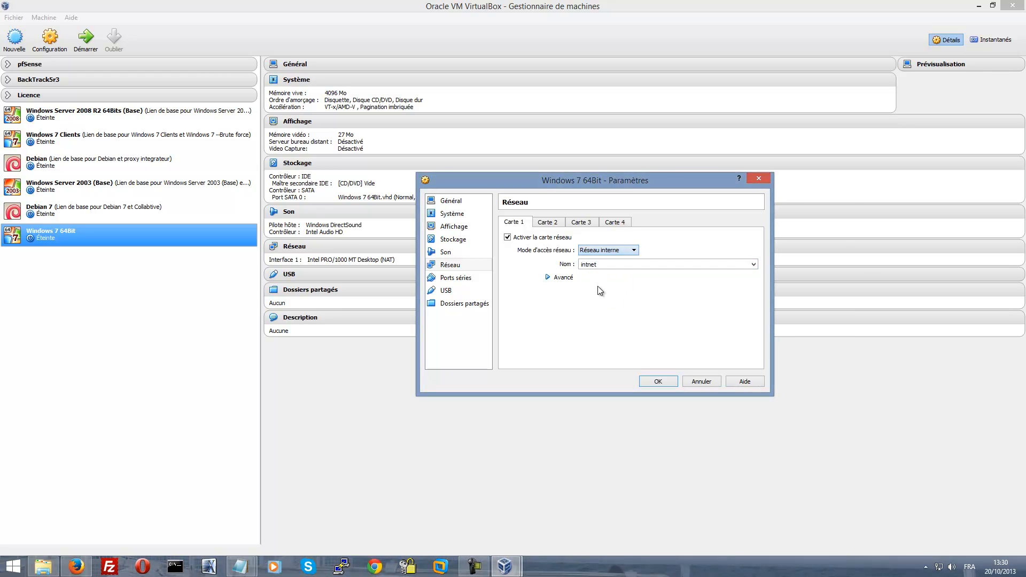
left_click(635, 251)
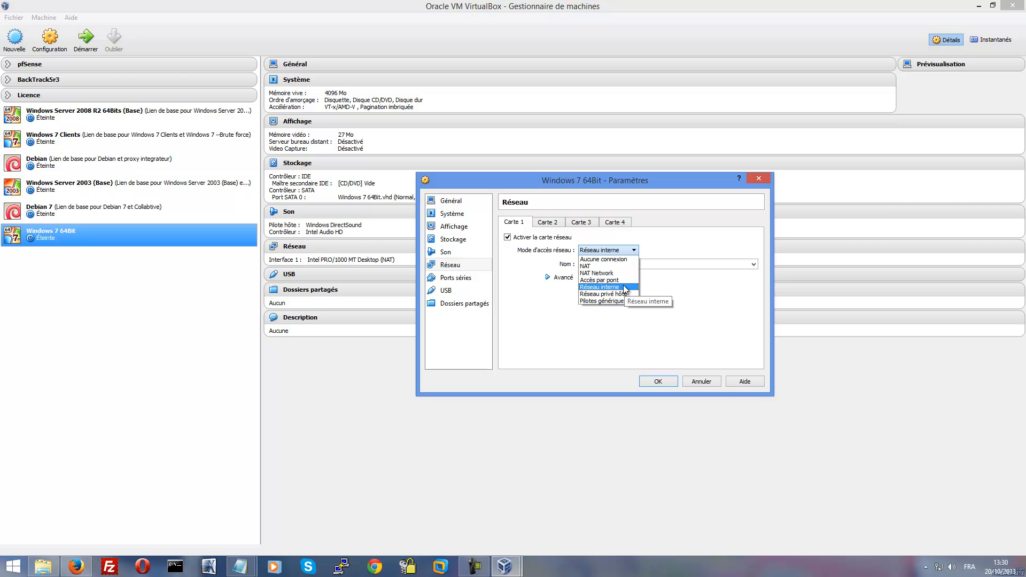
left_click(623, 287)
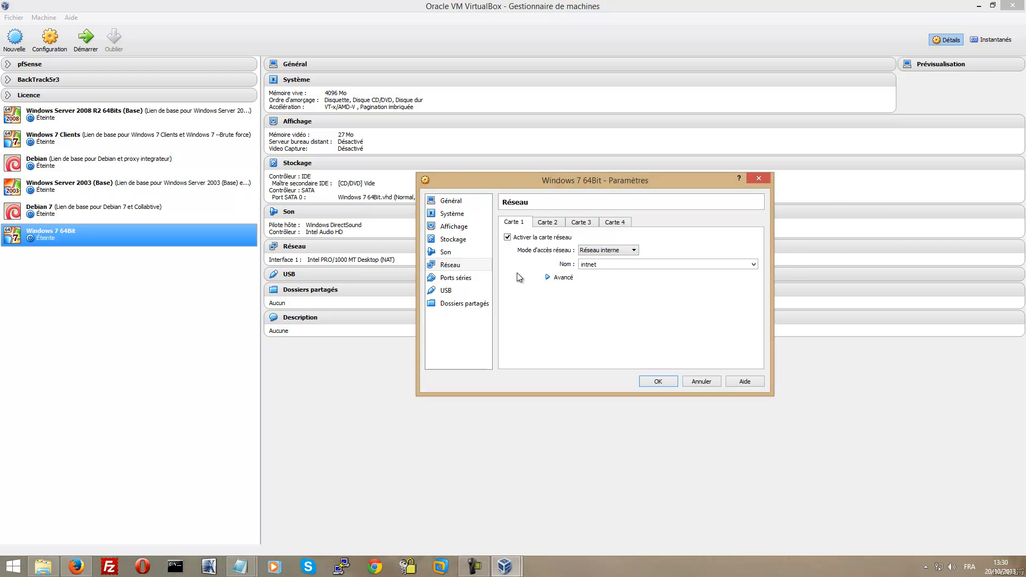
Step: Check the serial port settings and disable the machine's USB controller
left_click(464, 276)
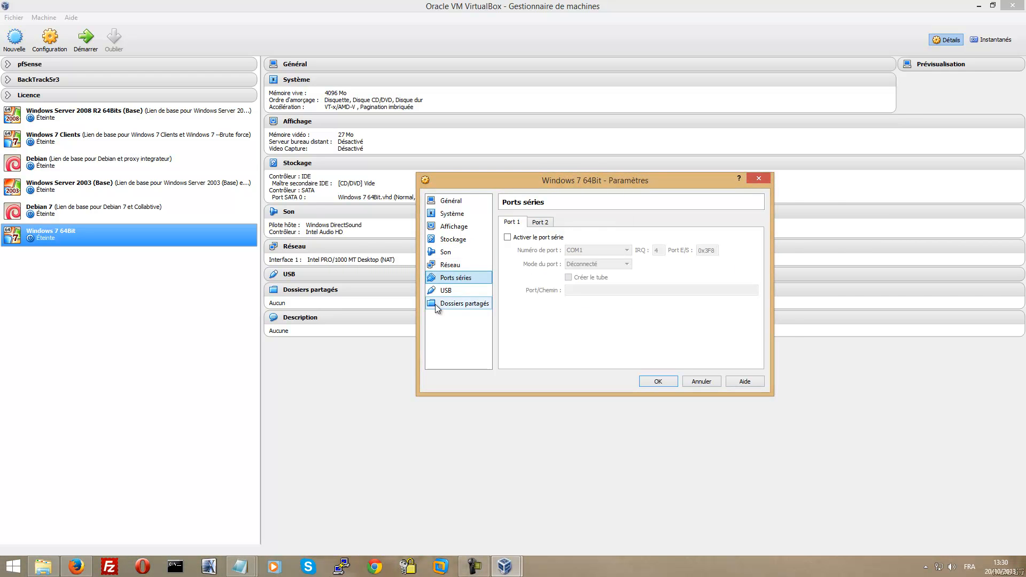
left_click(447, 292)
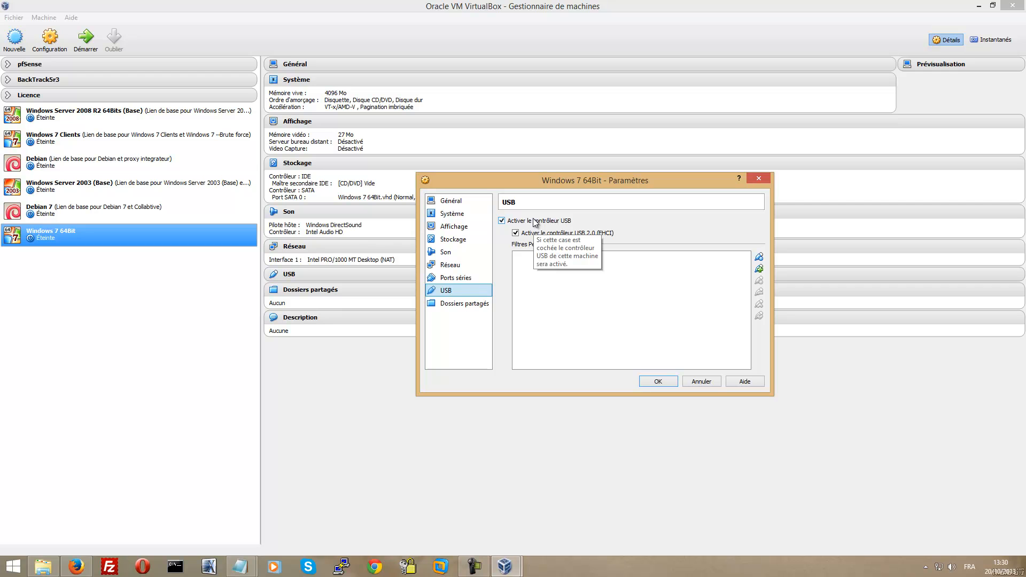
left_click(564, 221)
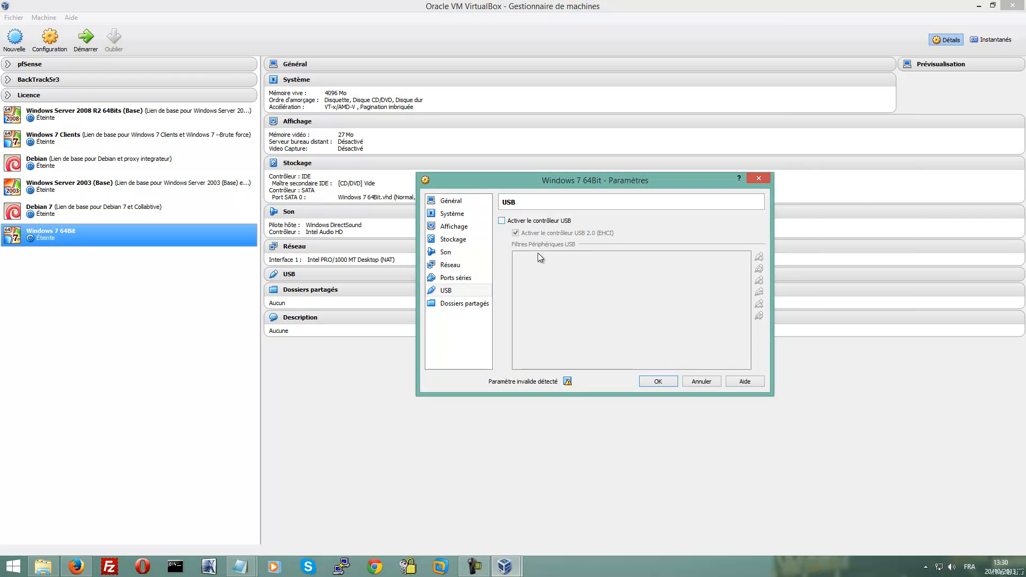
Step: Start adding a shared folder with Montage automatique enabled and open the directory browser for its path
left_click(479, 305)
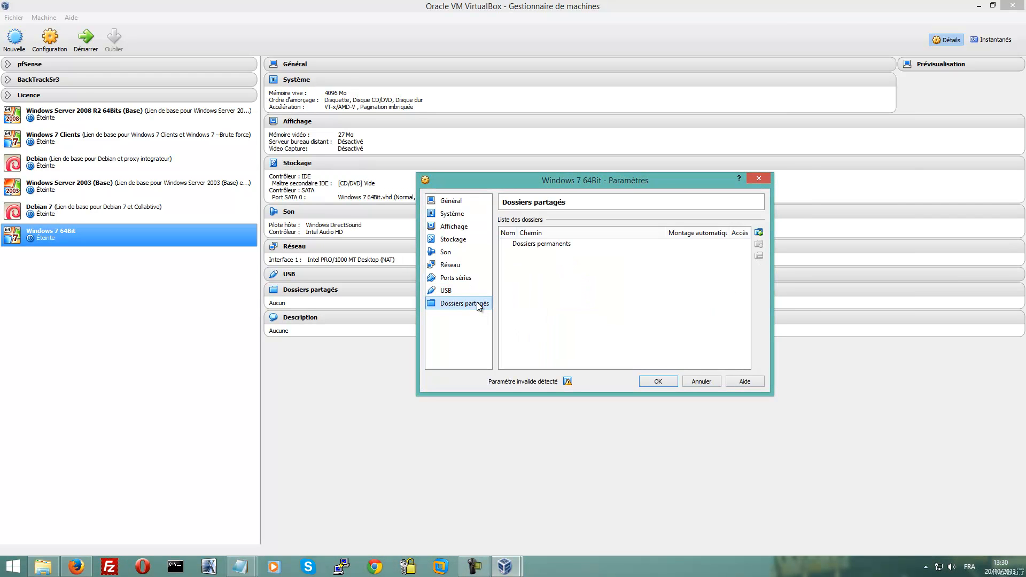
left_click(759, 232)
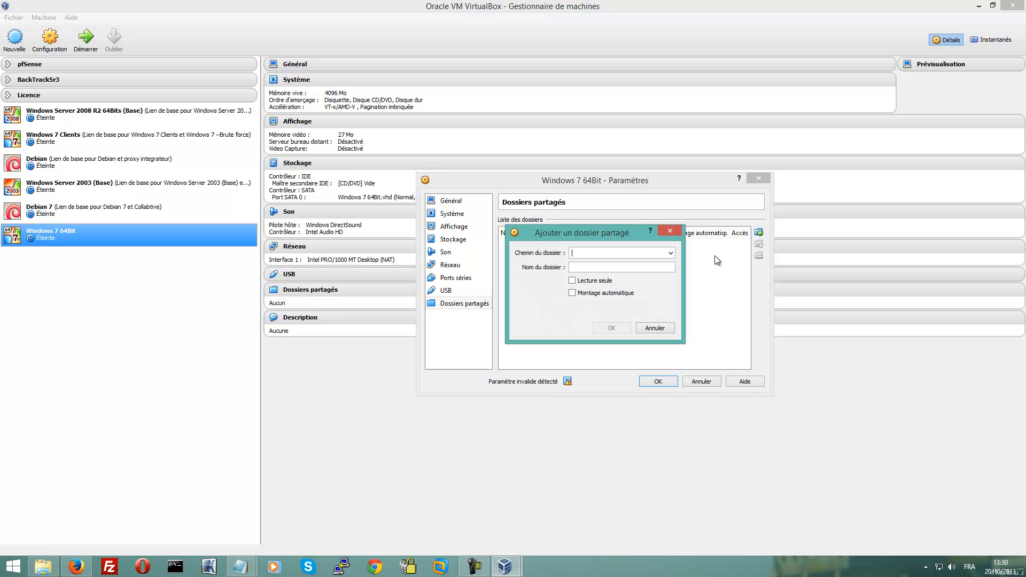
left_click(585, 295)
left_click(670, 253)
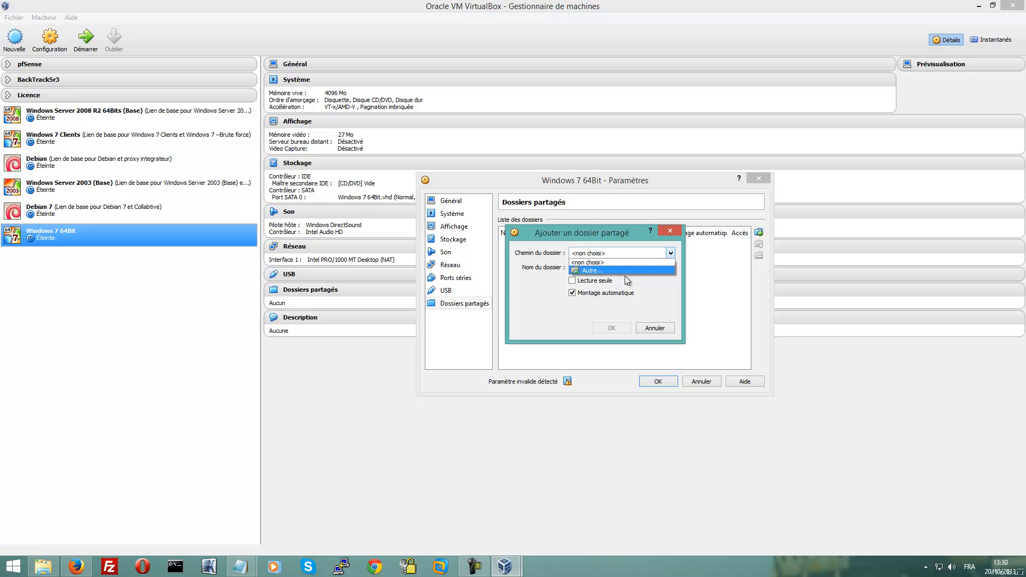
left_click(626, 273)
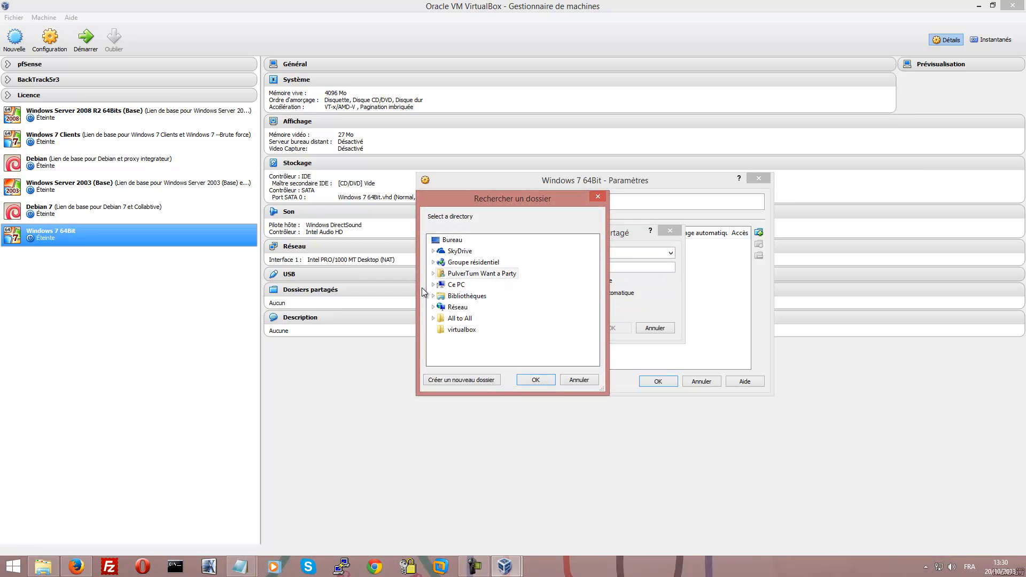
Step: Choose the partage folder inside vbox on the Etude (I:) drive as the shared folder's path
left_click(433, 285)
scroll(505, 312, "down", 2)
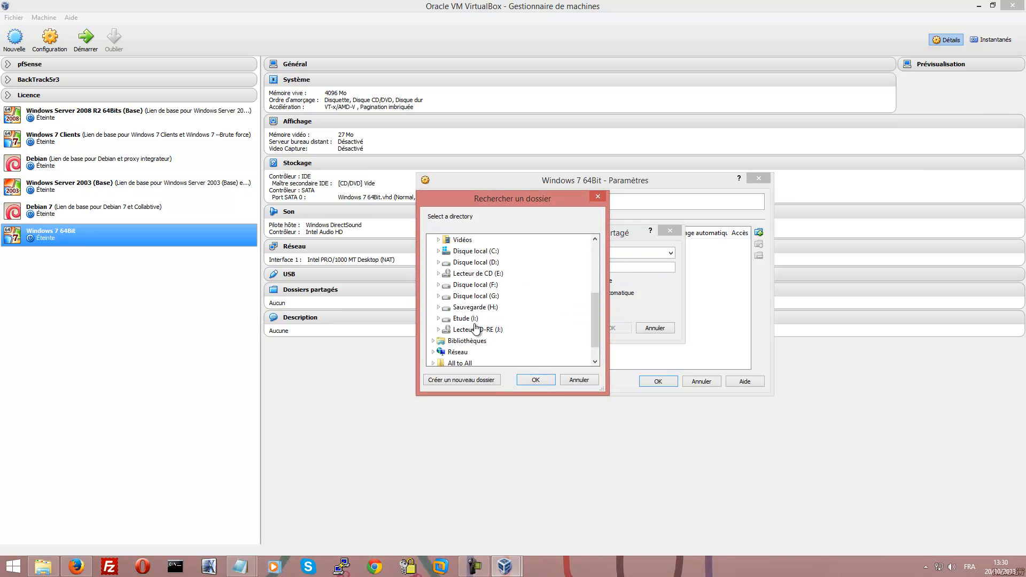
left_click(438, 318)
left_click(450, 340)
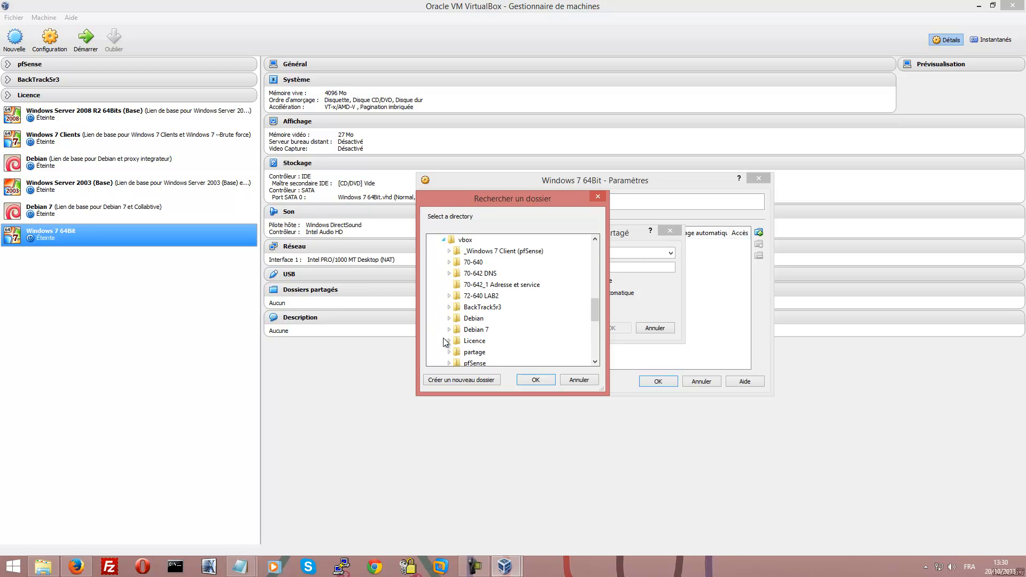
scroll(489, 342, "down", 1)
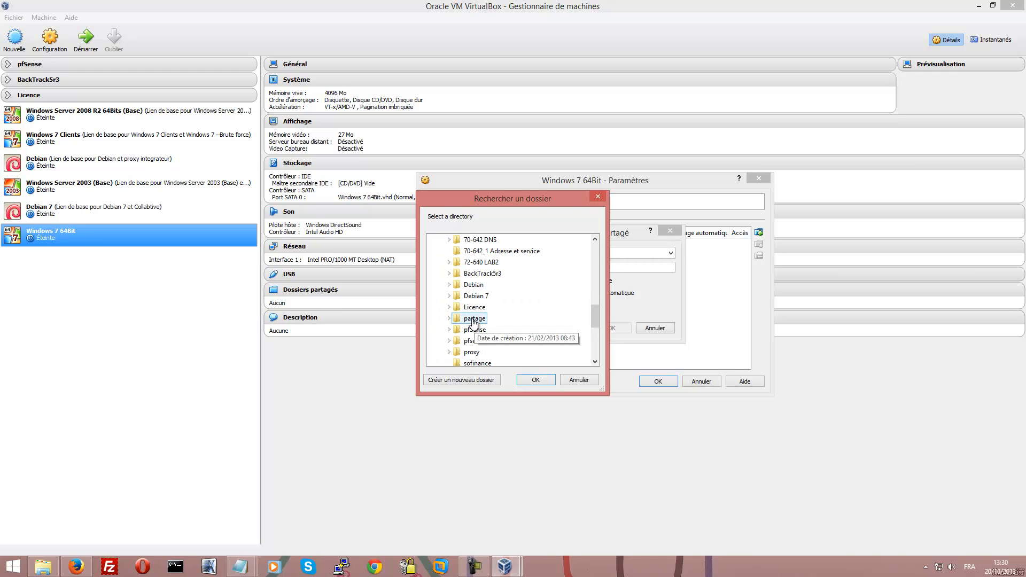
left_click(472, 321)
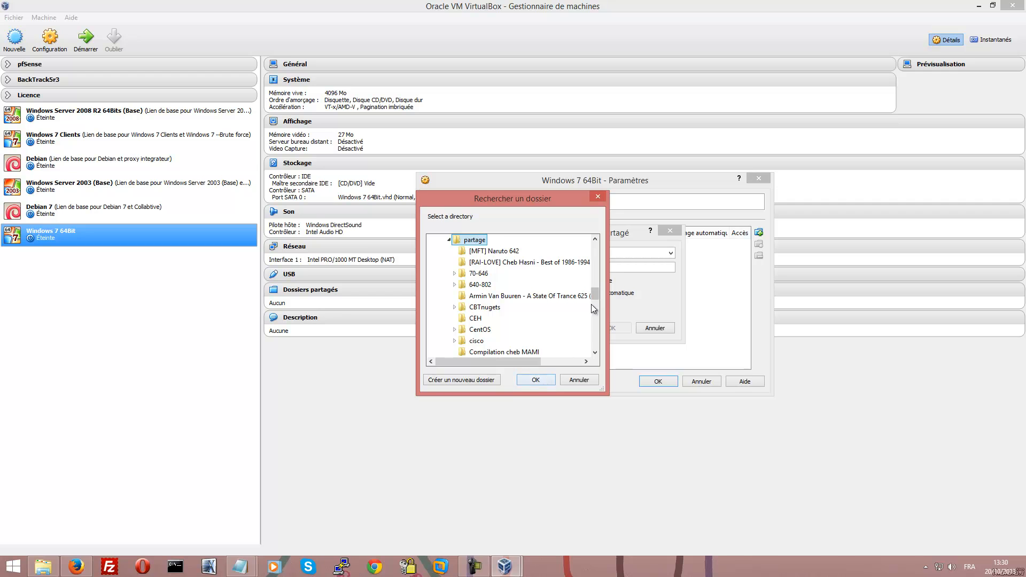
left_click(536, 380)
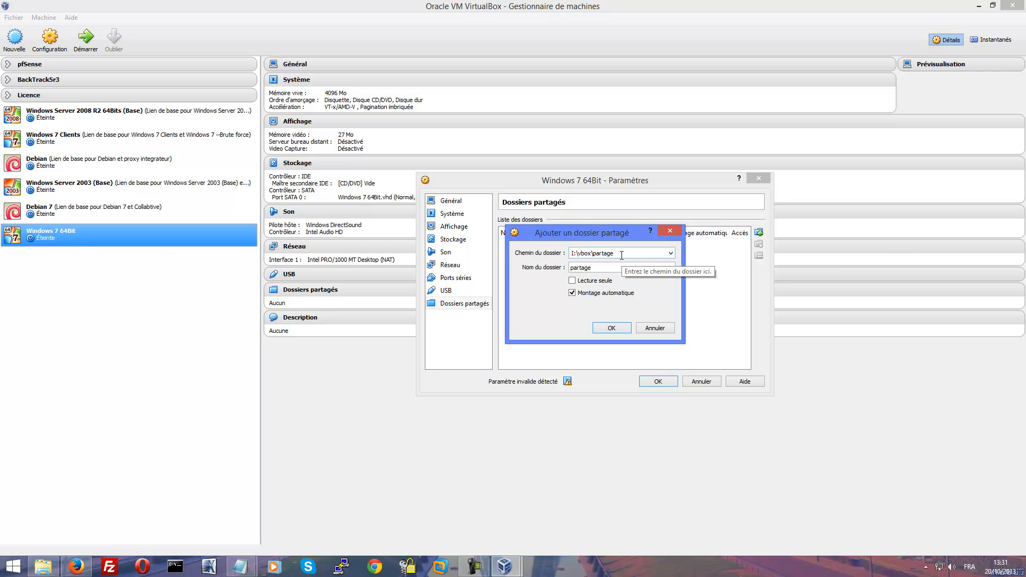
Step: Confirm the new shared folder partage and save the virtual machine's settings
left_click(572, 253)
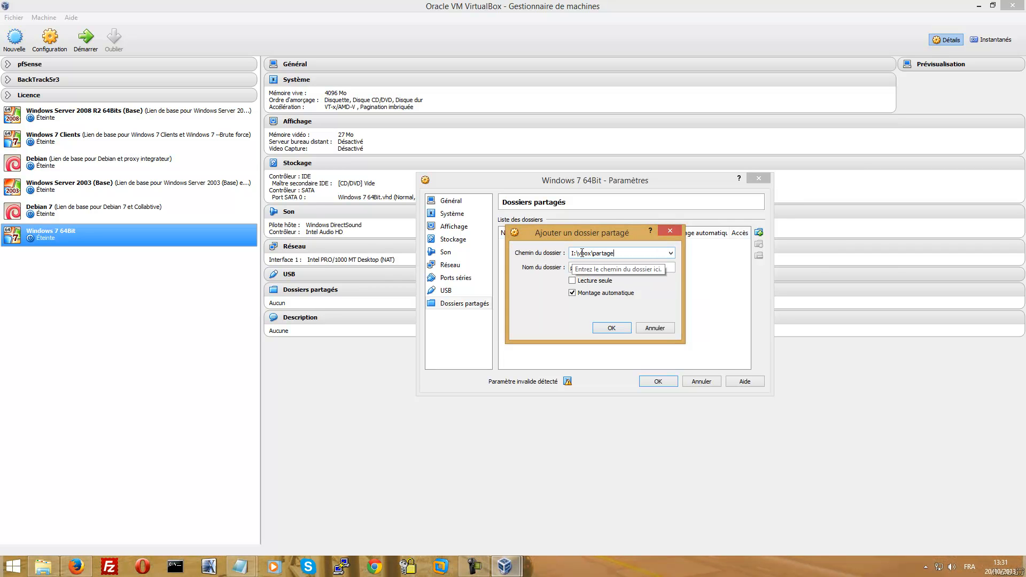
left_click(607, 267)
left_click(610, 328)
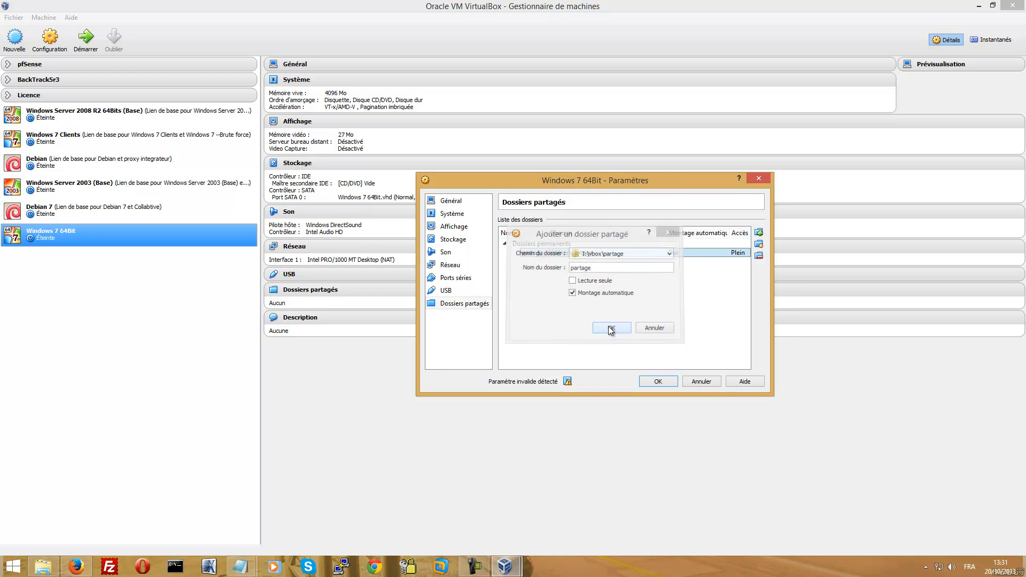
left_click(657, 382)
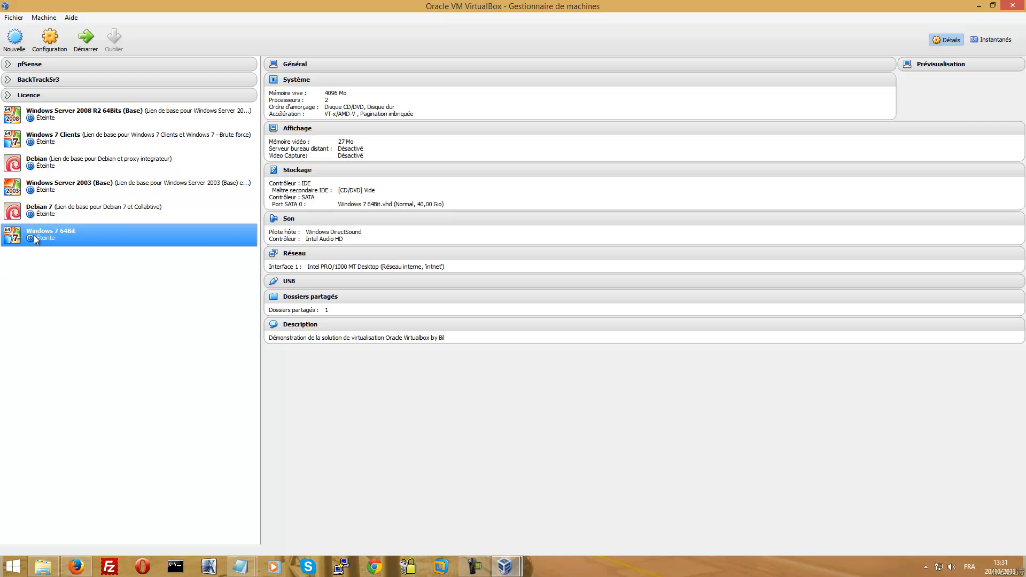